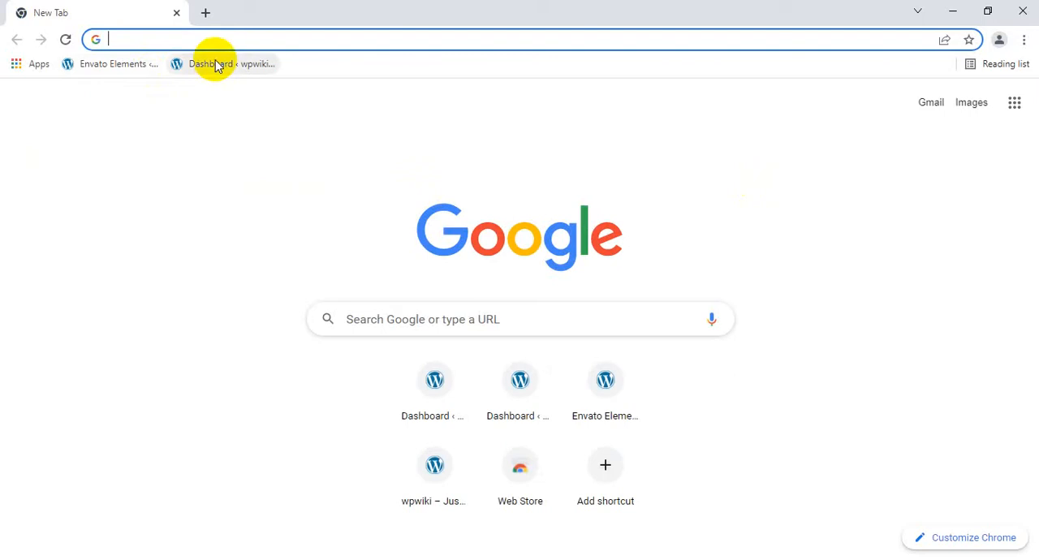
Open the wpwiki WordPress dashboard and go to the Elementor Starter Templates library
{"action": "left_click", "coordinate": [216, 63]}
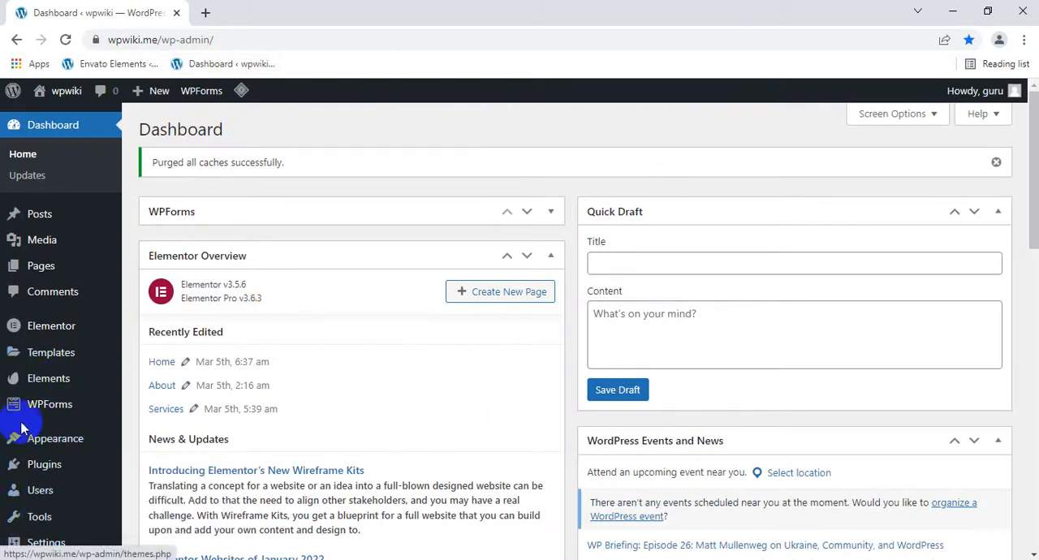
{"action": "mouse_move", "coordinate": [55, 438]}
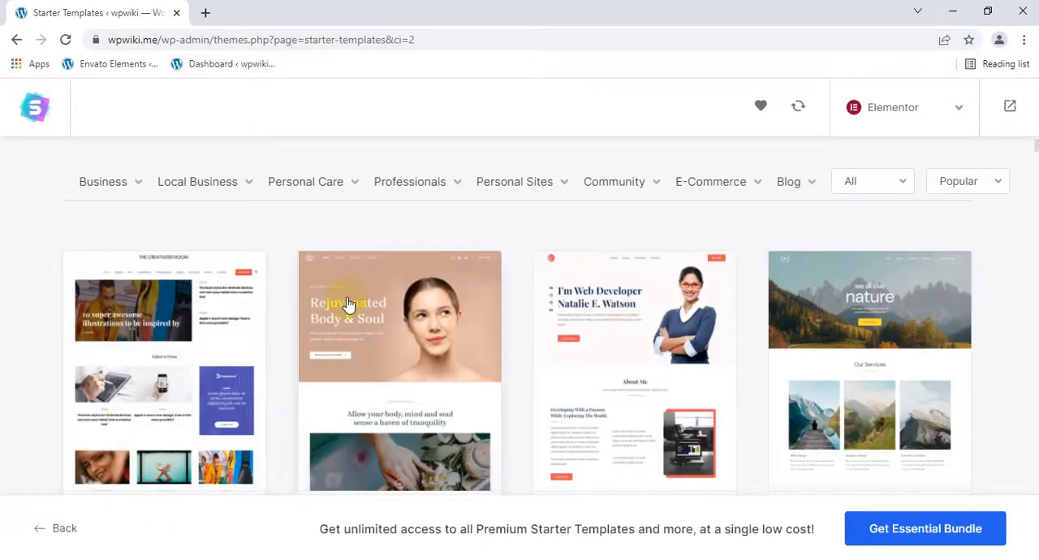
Browse the Elementor starter templates and select the Personal Portfolio template
{"action": "scroll", "coordinate": [347, 304], "scroll_direction": "down", "scroll_amount": 3}
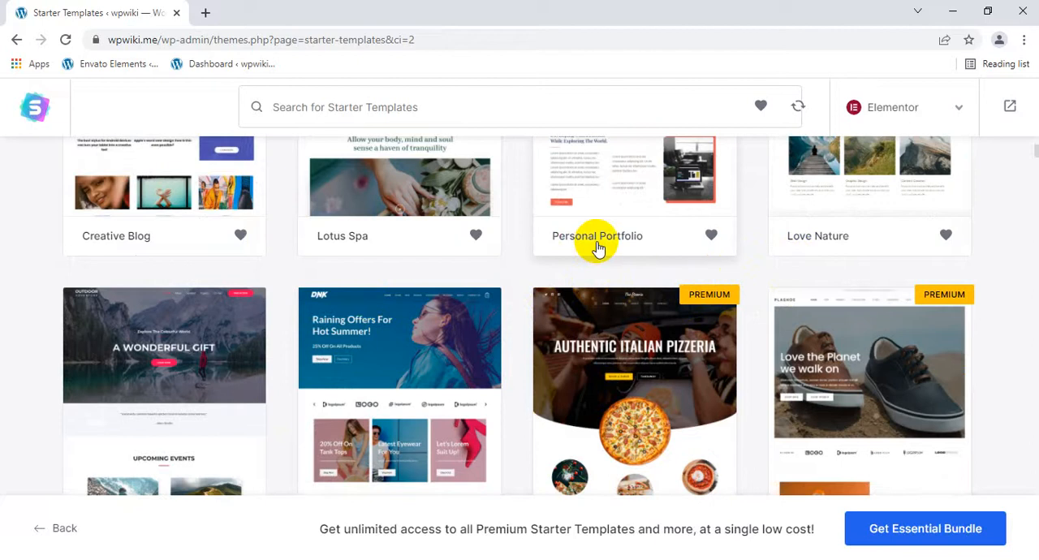
{"action": "scroll", "coordinate": [596, 243], "scroll_direction": "up", "scroll_amount": 3}
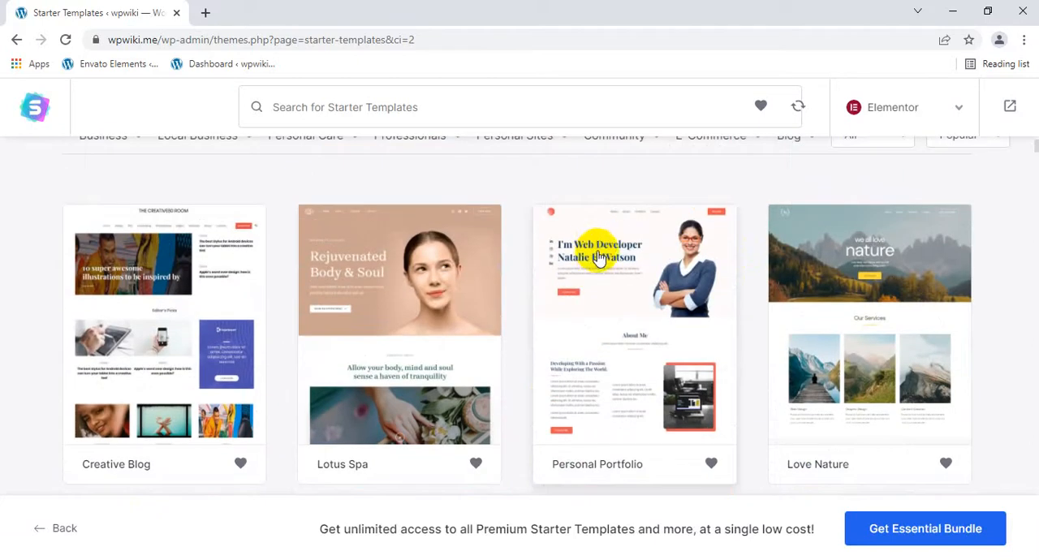
{"action": "scroll", "coordinate": [668, 313], "scroll_direction": "down", "scroll_amount": 1}
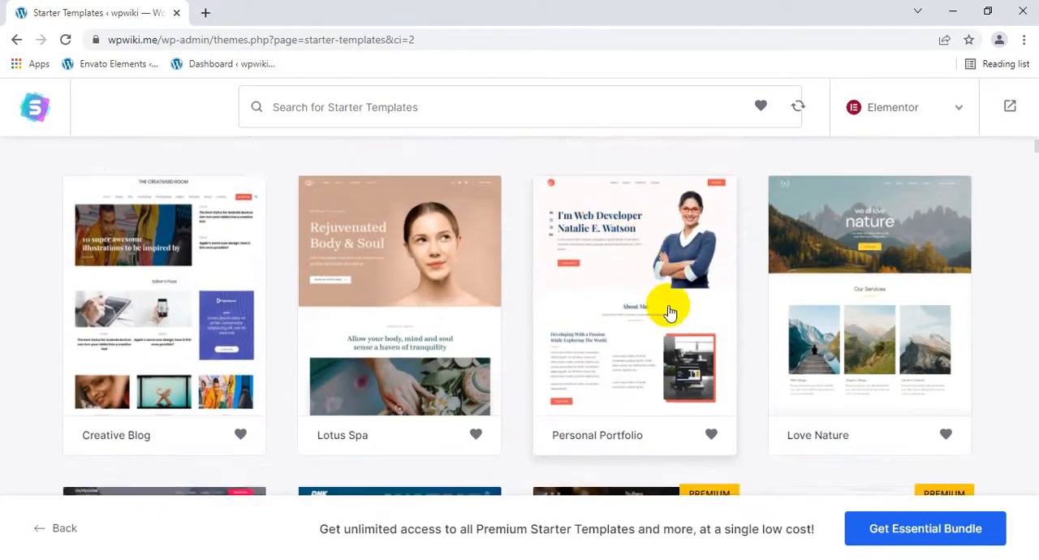
{"action": "scroll", "coordinate": [668, 312], "scroll_direction": "down", "scroll_amount": 2}
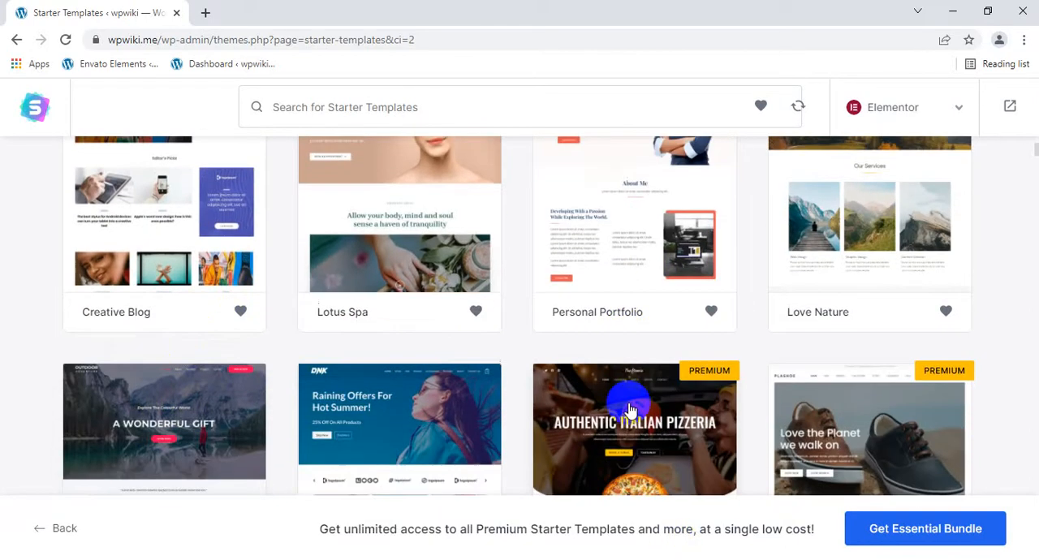
{"action": "scroll", "coordinate": [629, 414], "scroll_direction": "down", "scroll_amount": 4}
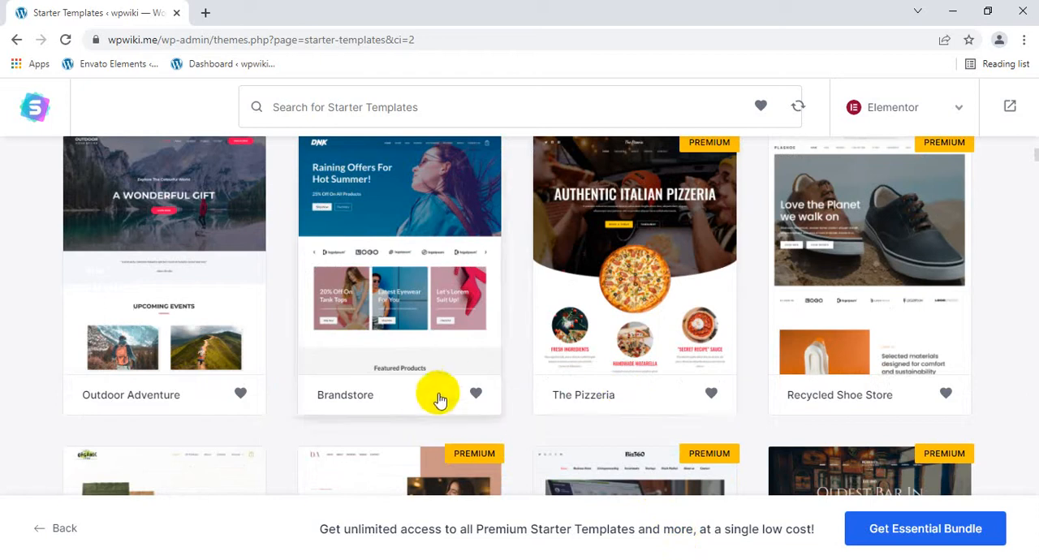
{"action": "scroll", "coordinate": [452, 378], "scroll_direction": "up", "scroll_amount": 4}
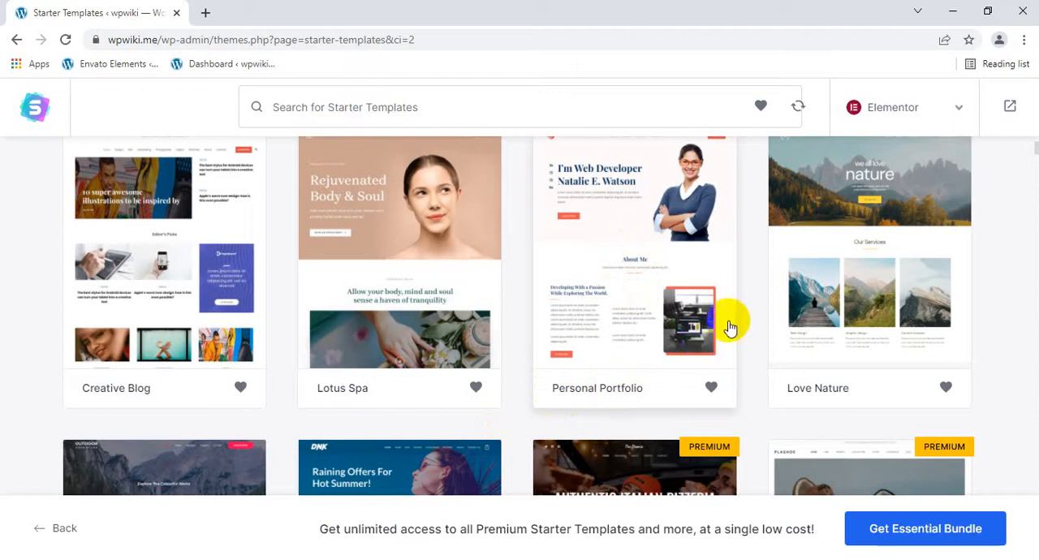
{"action": "left_click", "coordinate": [627, 297]}
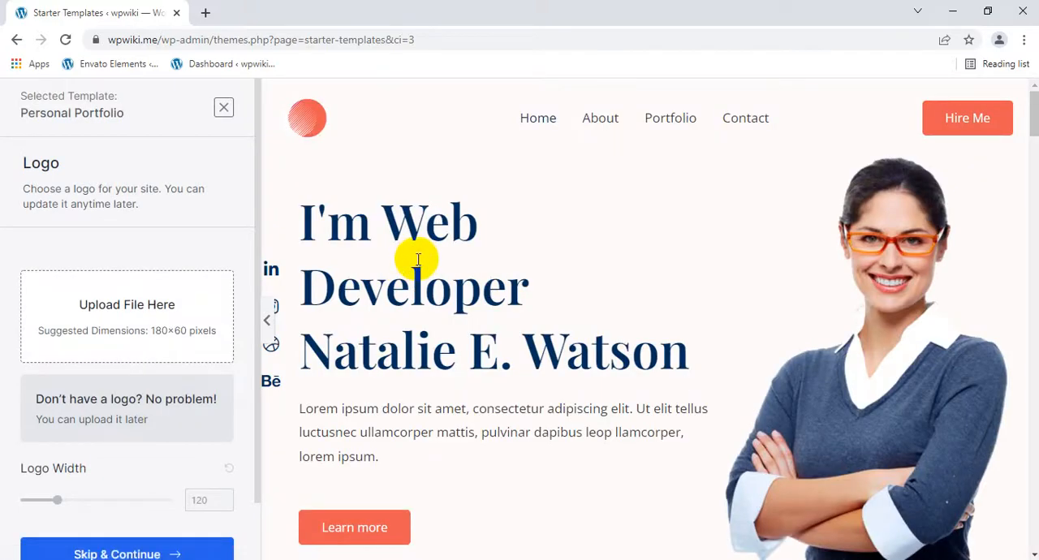
Examine the Personal Portfolio template preview from its header through the portfolio section to the footer
{"action": "scroll", "coordinate": [463, 292], "scroll_direction": "down", "scroll_amount": 2}
{"action": "scroll", "coordinate": [468, 290], "scroll_direction": "up", "scroll_amount": 2}
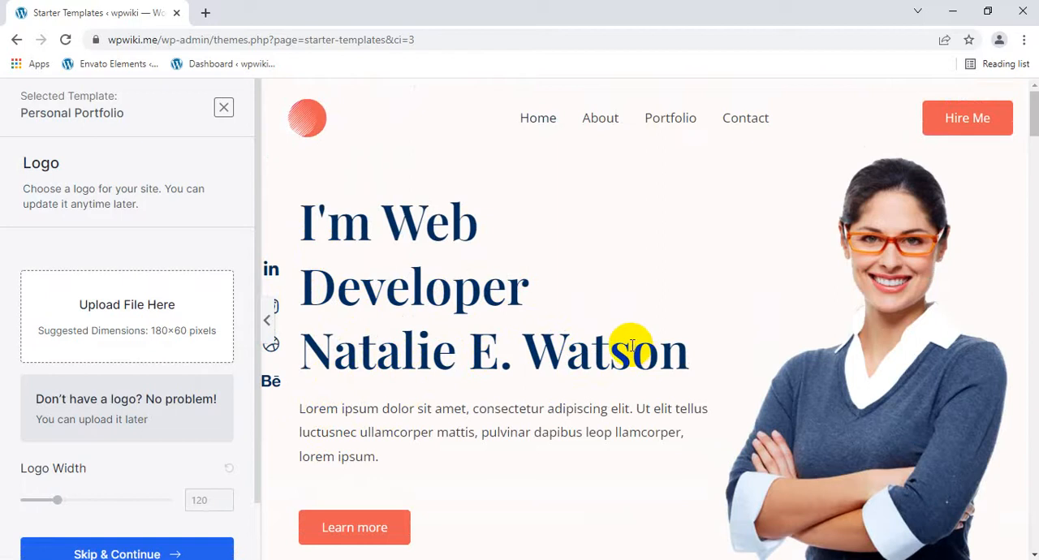
{"action": "scroll", "coordinate": [491, 352], "scroll_direction": "down", "scroll_amount": 8}
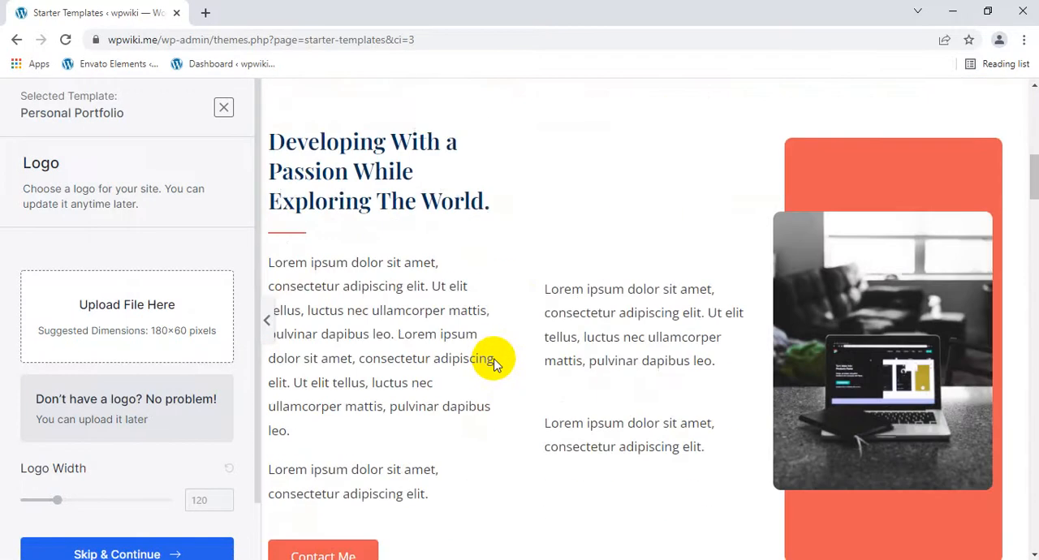
{"action": "scroll", "coordinate": [493, 362], "scroll_direction": "down", "scroll_amount": 10}
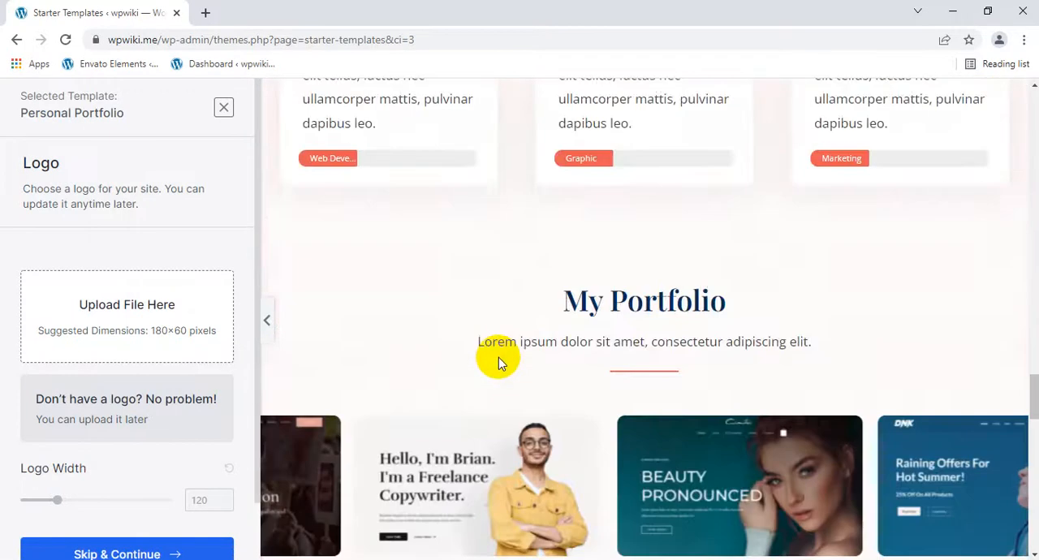
{"action": "scroll", "coordinate": [498, 362], "scroll_direction": "down", "scroll_amount": 10}
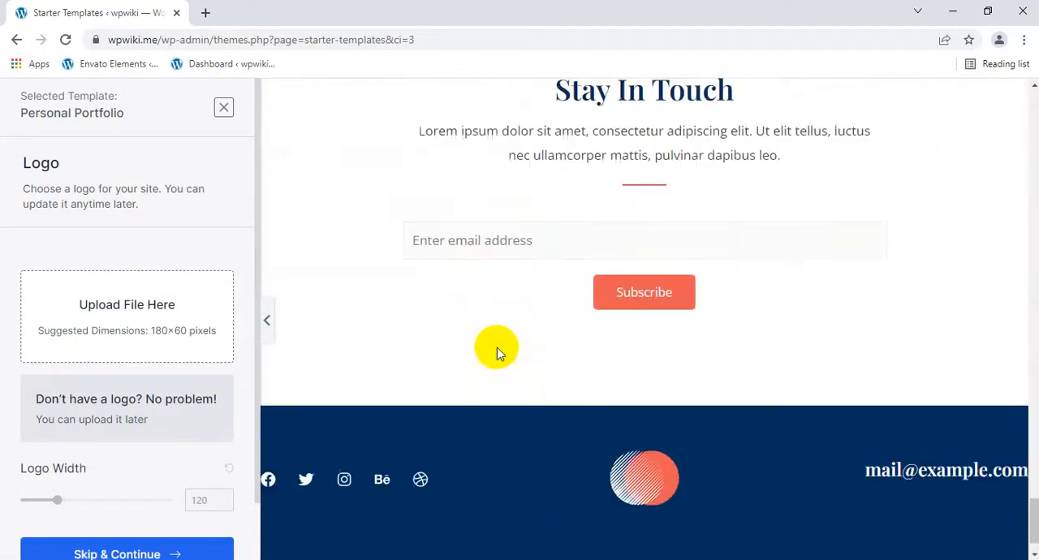
{"action": "scroll", "coordinate": [498, 352], "scroll_direction": "up", "scroll_amount": 4}
{"action": "scroll", "coordinate": [498, 350], "scroll_direction": "down", "scroll_amount": 3}
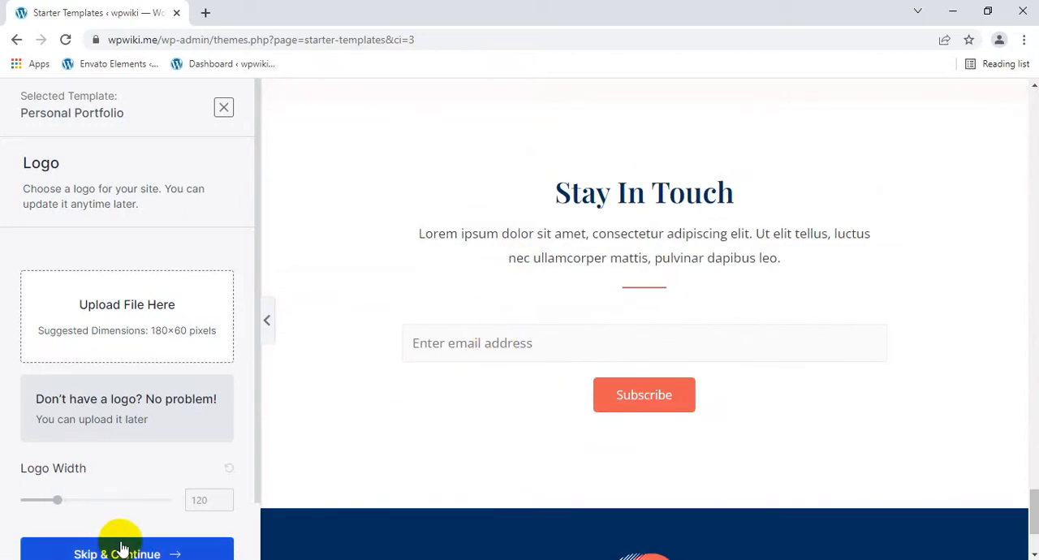
Skip the logo upload and continue to the template's color and font settings
{"action": "scroll", "coordinate": [122, 550], "scroll_direction": "down", "scroll_amount": 1}
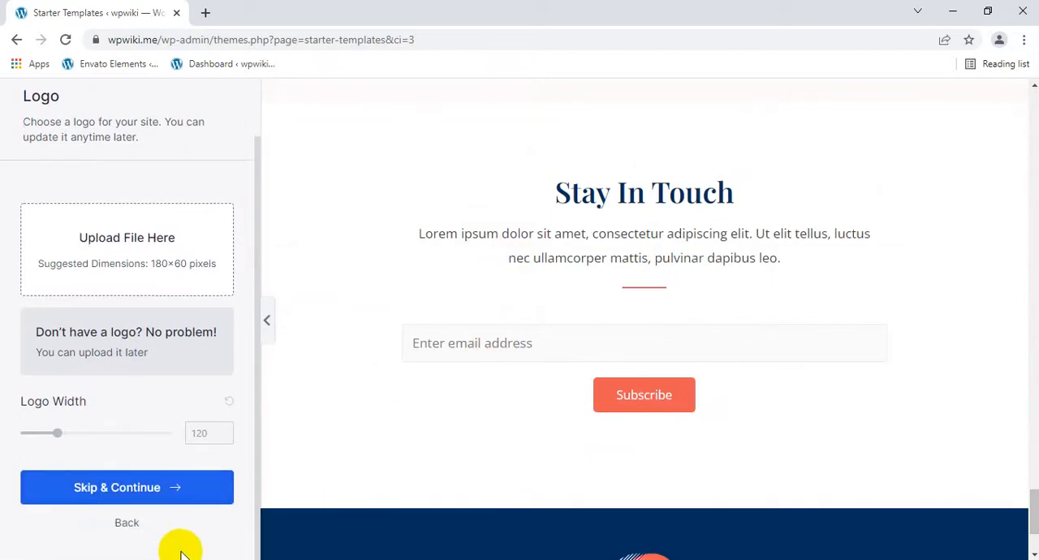
{"action": "left_click", "coordinate": [155, 488]}
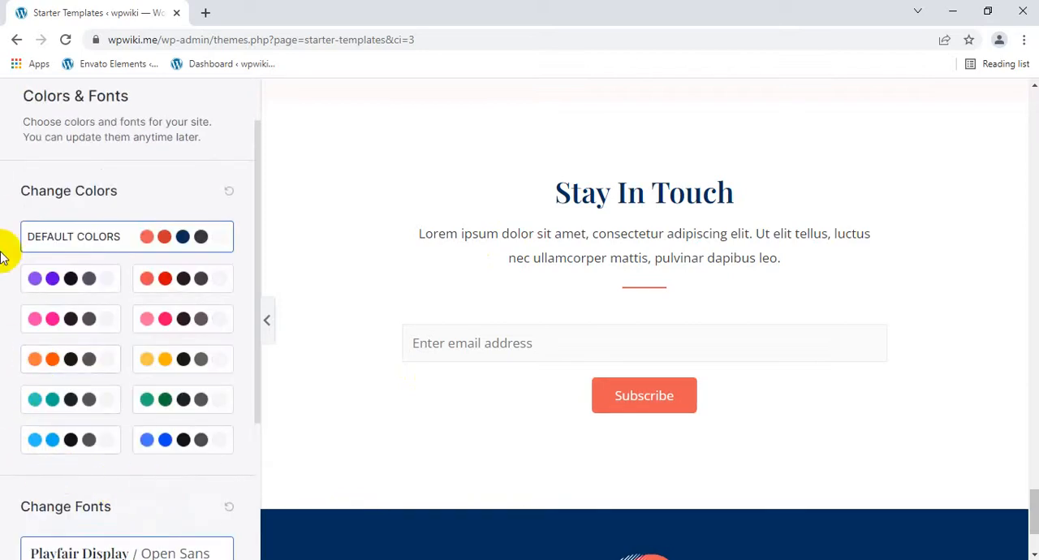
{"action": "left_click_drag", "start_coordinate": [28, 197], "coordinate": [120, 189]}
{"action": "left_click", "coordinate": [151, 182]}
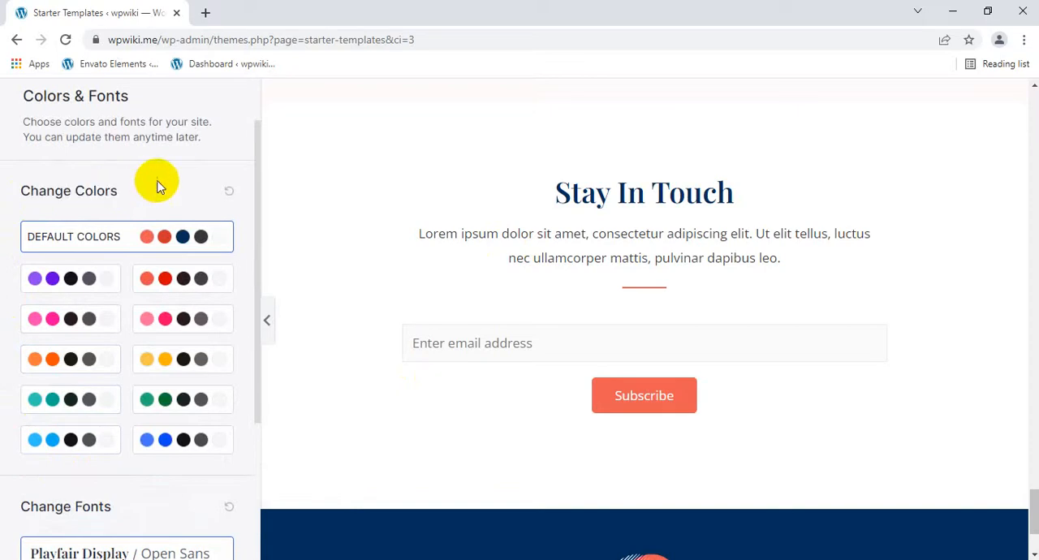
Try the purple color palette on the template and restore the default colors
{"action": "left_click", "coordinate": [49, 280]}
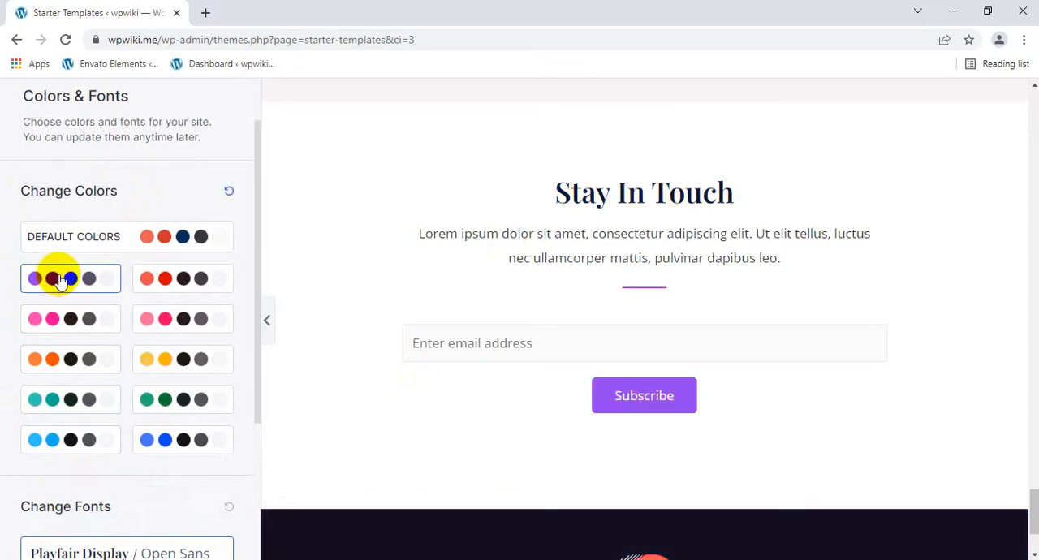
{"action": "left_click", "coordinate": [154, 236]}
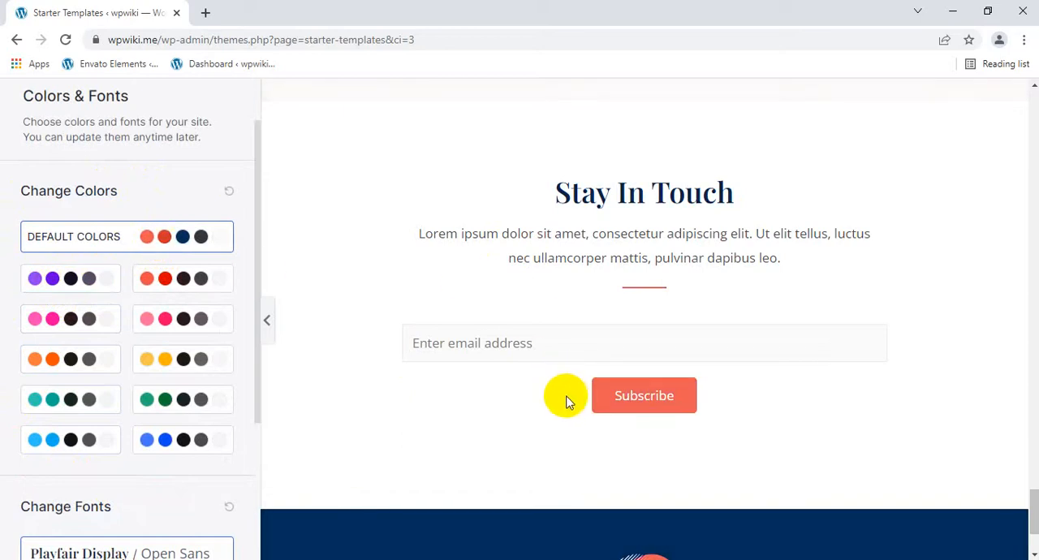
{"action": "left_click_drag", "start_coordinate": [597, 397], "coordinate": [449, 424]}
{"action": "left_click", "coordinate": [449, 424]}
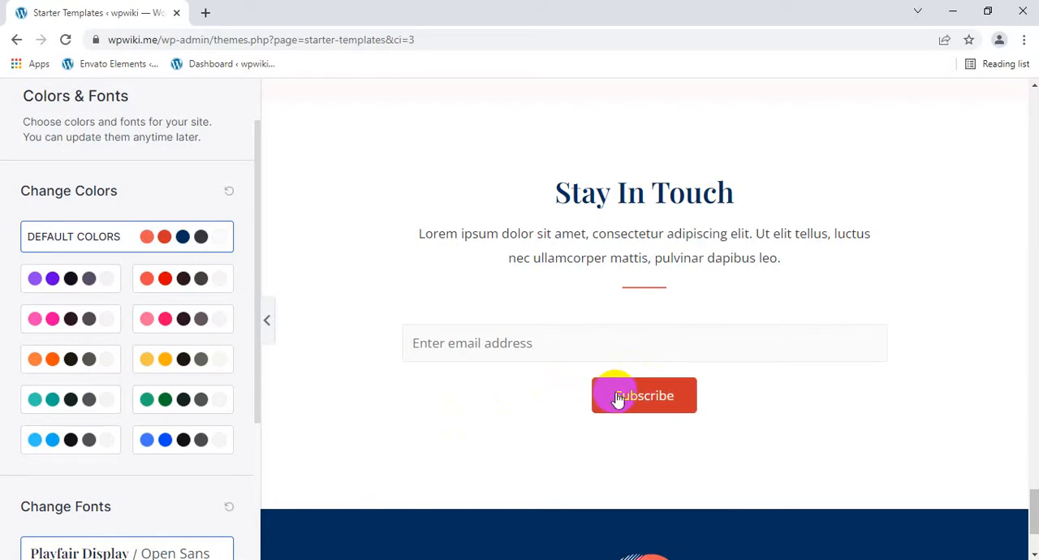
Try the green, yellow and pink color palettes and apply the orange palette to the template
{"action": "left_click", "coordinate": [163, 403]}
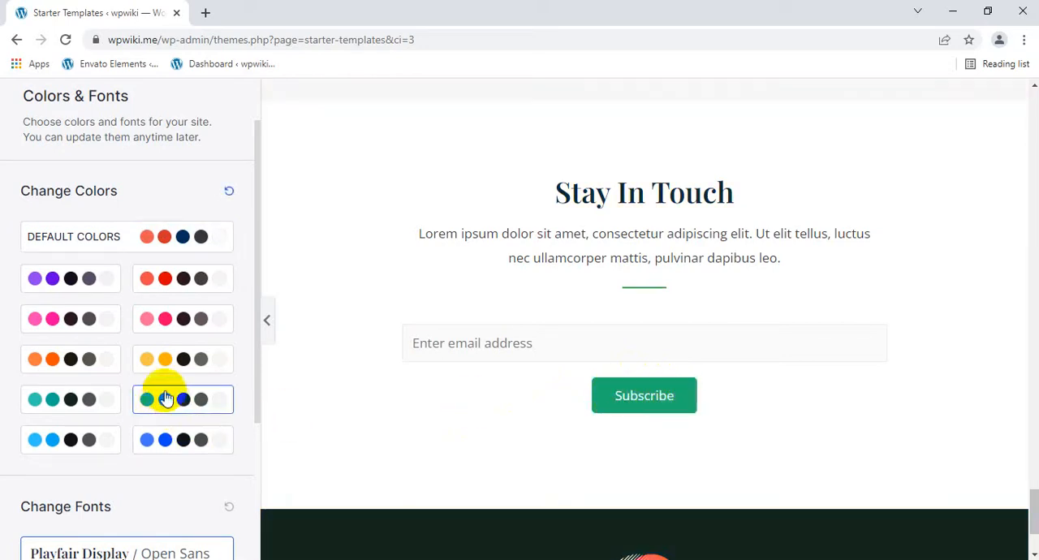
{"action": "left_click", "coordinate": [159, 360]}
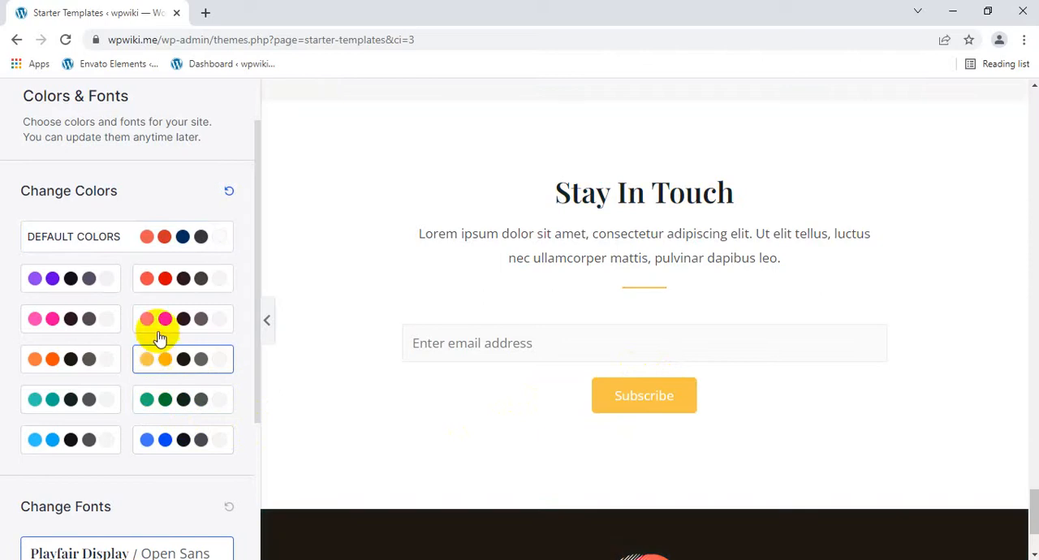
{"action": "left_click", "coordinate": [166, 319]}
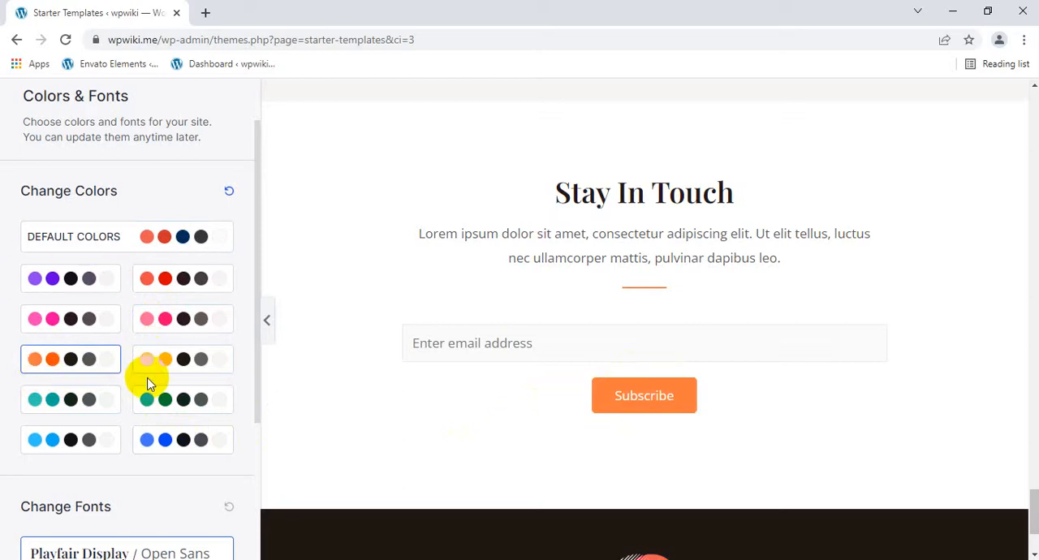
Try the first three alternative font pairings, ending with Montserrat / Lato, and check the Stay In Touch heading
{"action": "scroll", "coordinate": [149, 383], "scroll_direction": "down", "scroll_amount": 3}
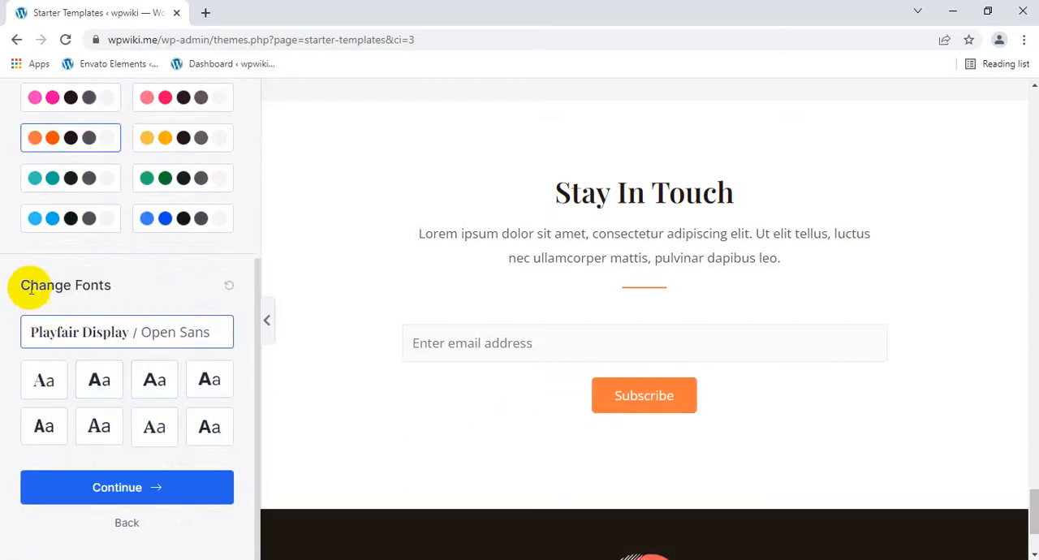
{"action": "left_click_drag", "start_coordinate": [6, 286], "coordinate": [145, 286]}
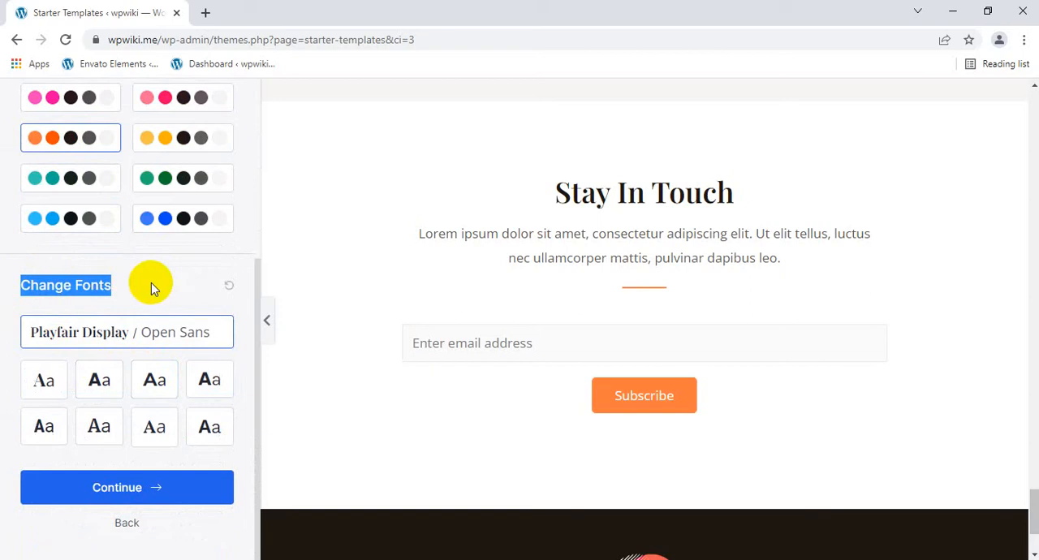
{"action": "left_click", "coordinate": [58, 382]}
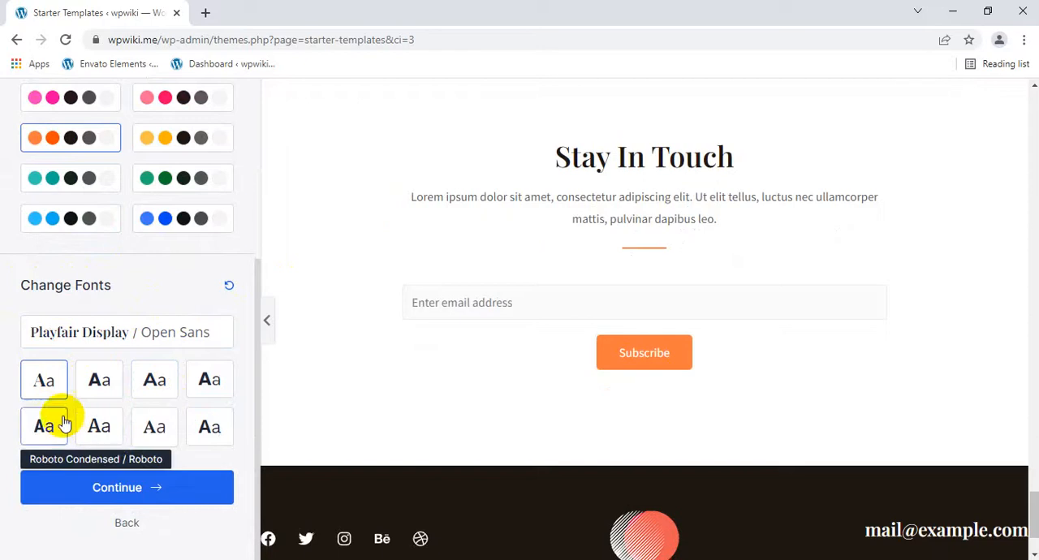
{"action": "left_click", "coordinate": [95, 384]}
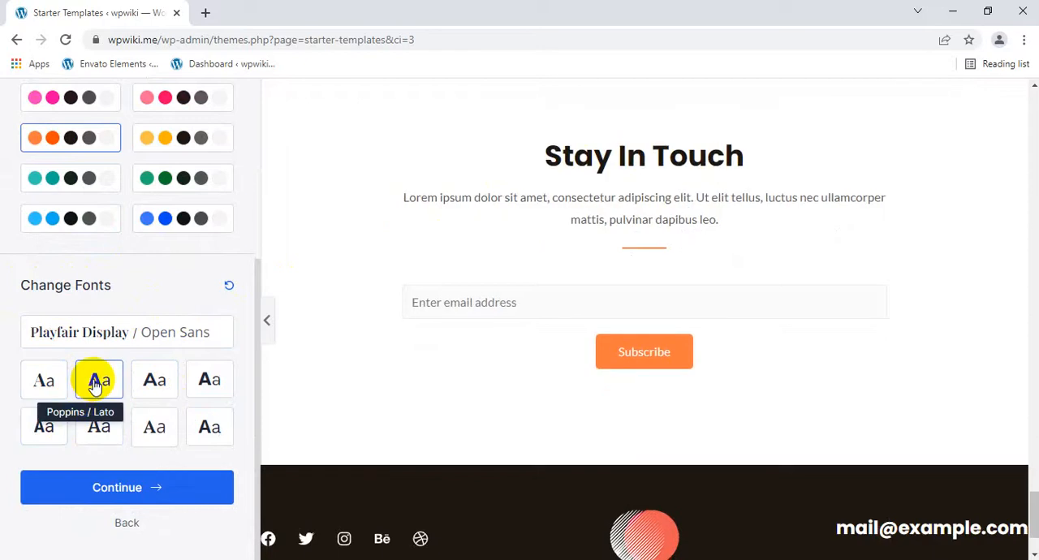
{"action": "left_click", "coordinate": [138, 377]}
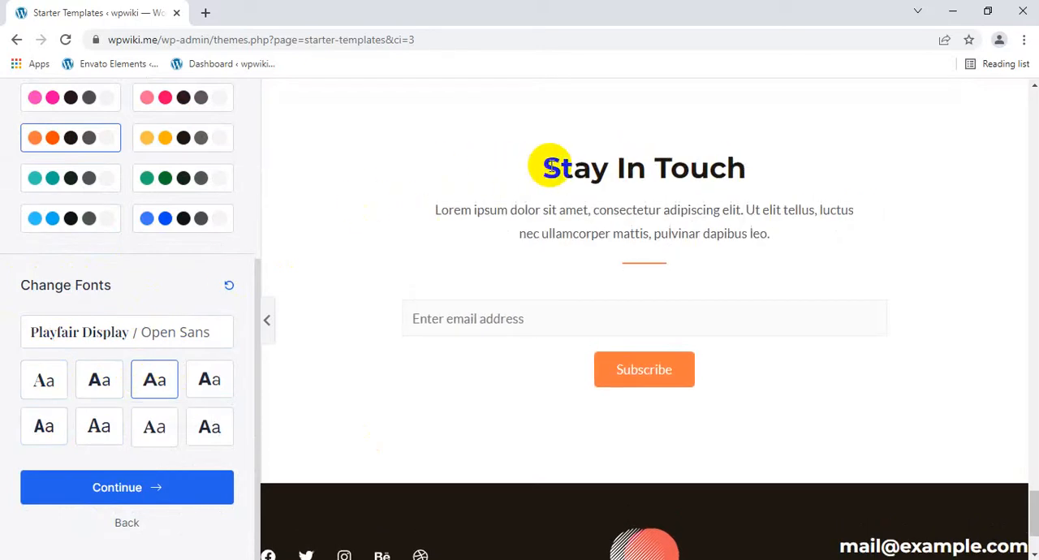
{"action": "left_click_drag", "start_coordinate": [544, 167], "coordinate": [763, 139]}
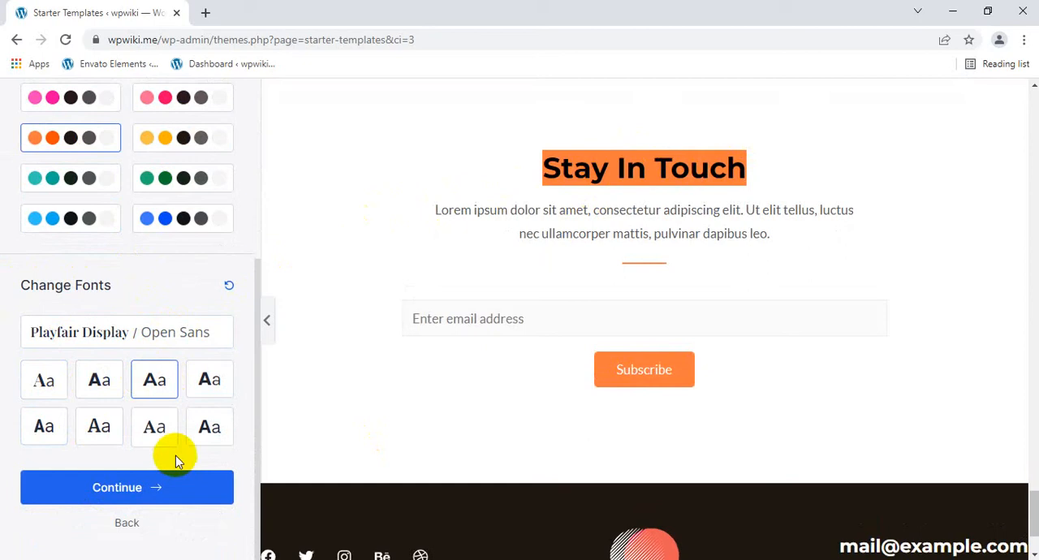
Try more font pairings, including Rubik / Karla, apply the last pairing offered, and continue to the final setup form
{"action": "left_click", "coordinate": [154, 428]}
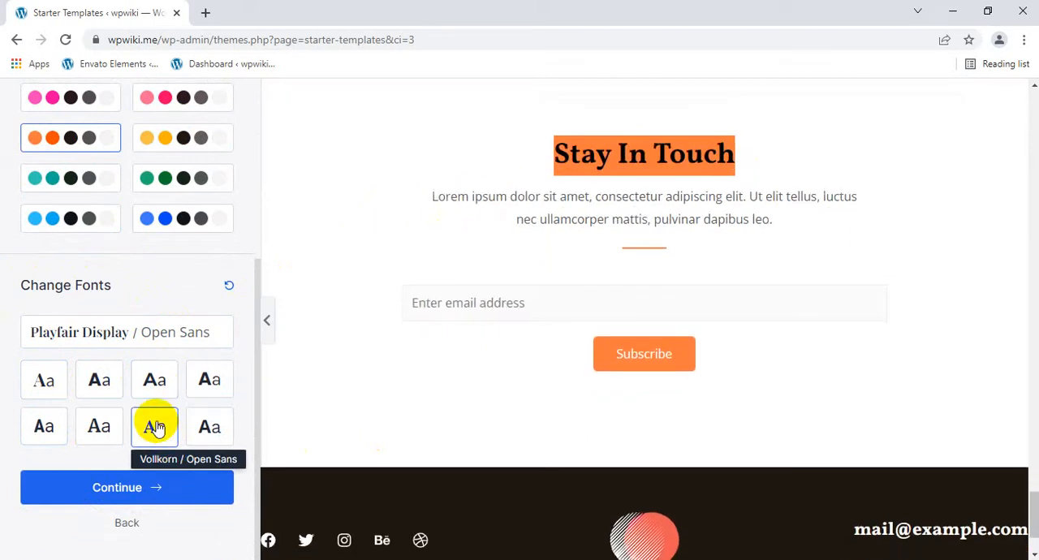
{"action": "left_click", "coordinate": [195, 387]}
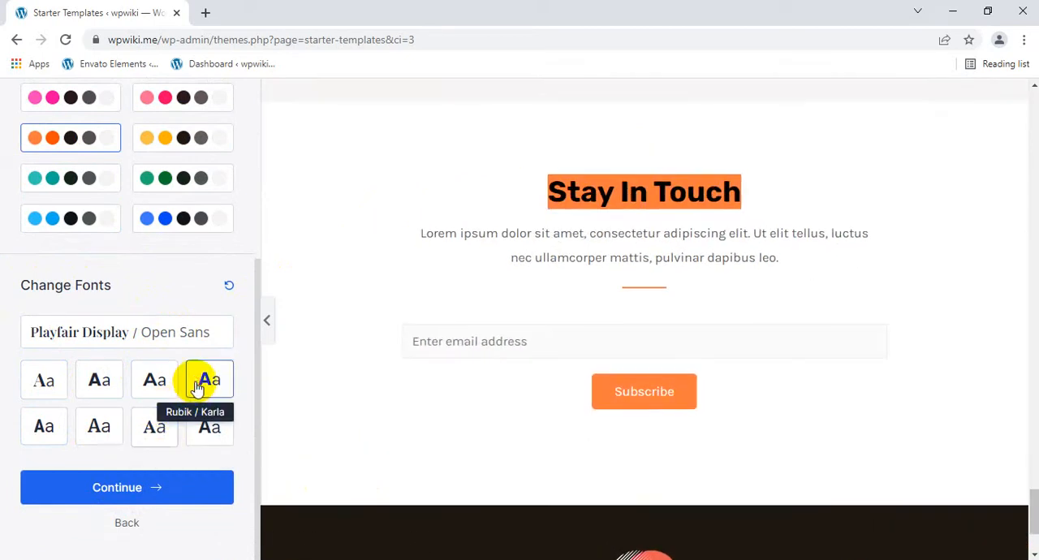
{"action": "left_click", "coordinate": [212, 426]}
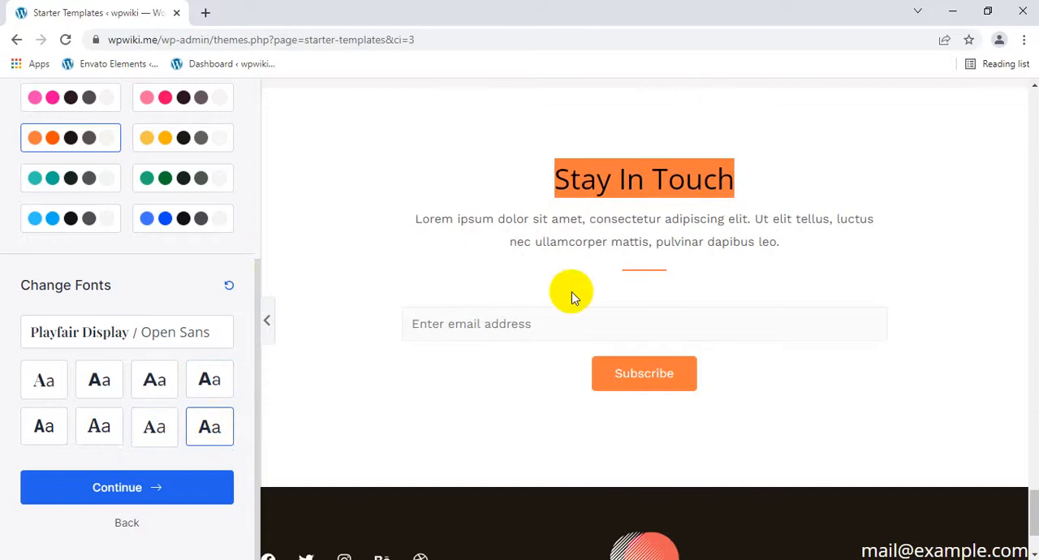
{"action": "left_click", "coordinate": [124, 488]}
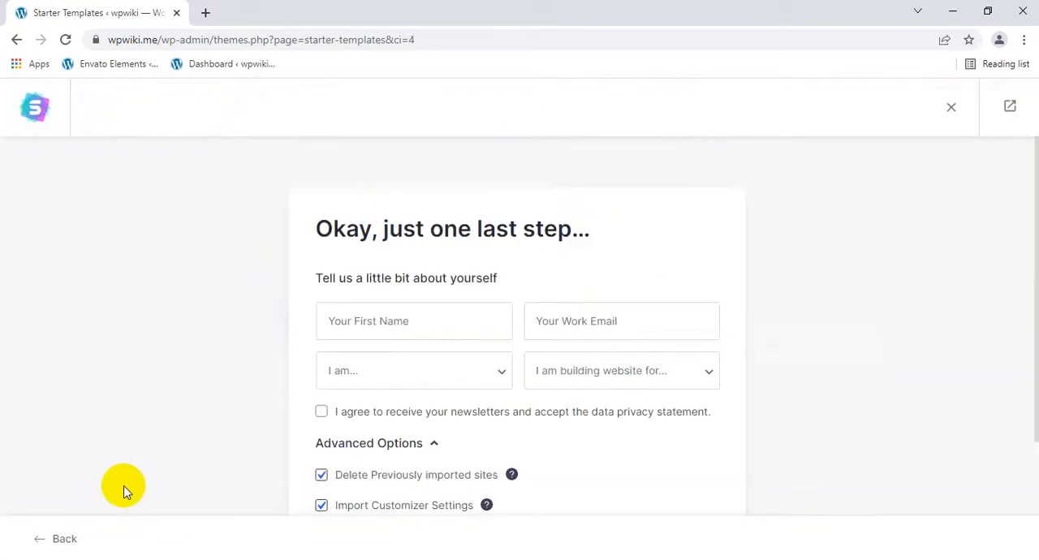
Build the website with the personal details left blank and previous-site deletion and the customizer, widget and content imports enabled
{"action": "scroll", "coordinate": [363, 471], "scroll_direction": "down", "scroll_amount": 2}
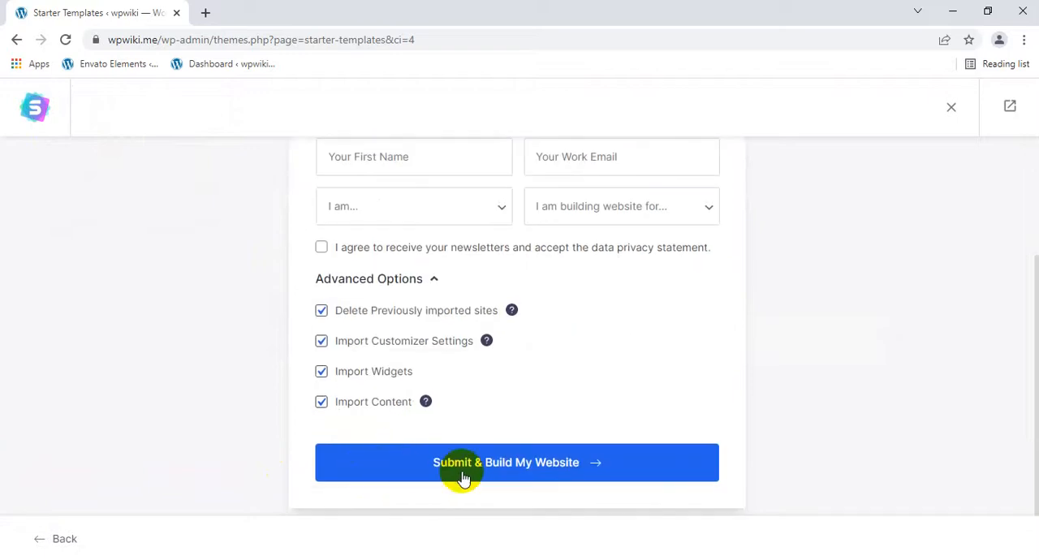
{"action": "left_click", "coordinate": [524, 463]}
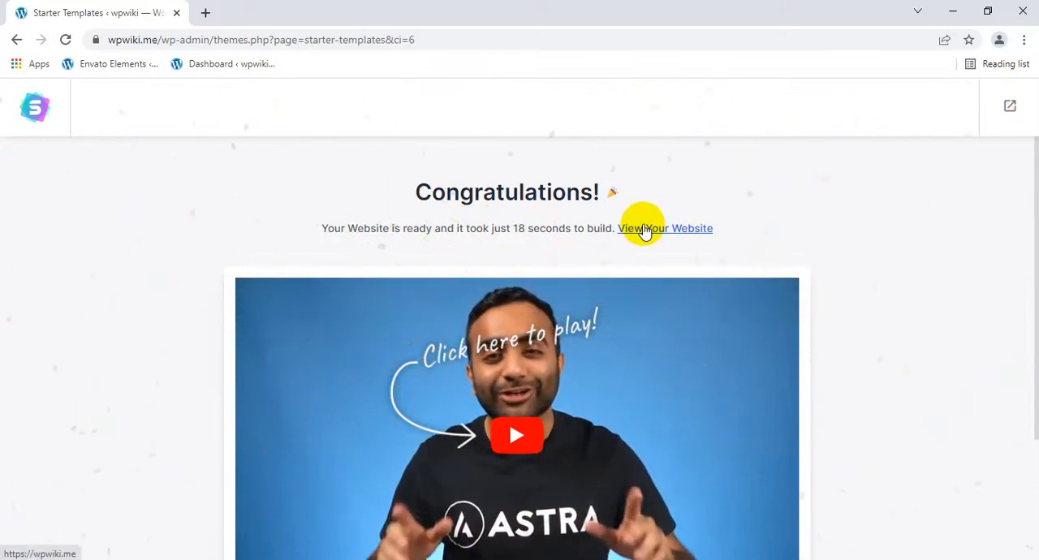
Open the newly built website and examine the home page's hero area and About Me heading
{"action": "left_click", "coordinate": [680, 230]}
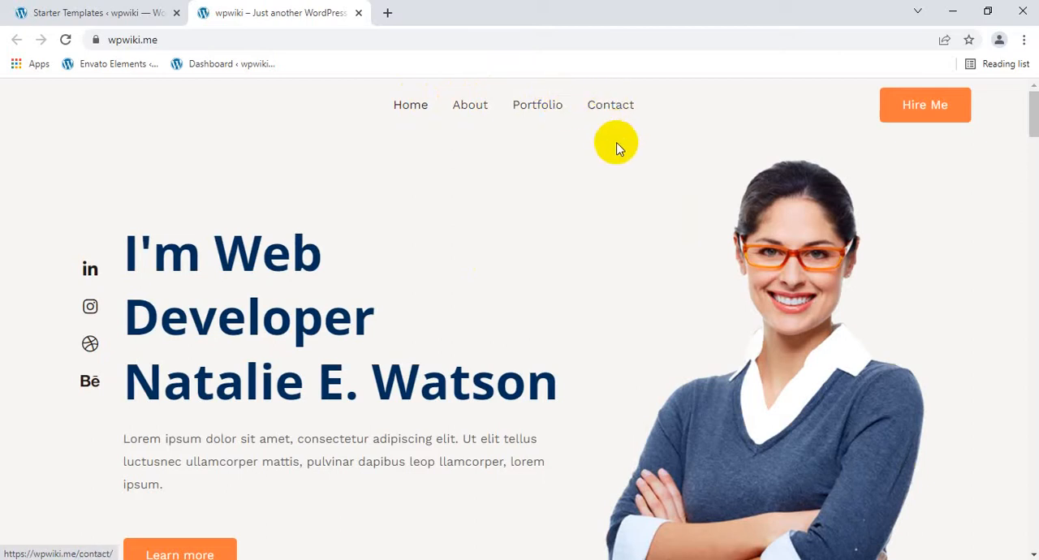
{"action": "scroll", "coordinate": [631, 170], "scroll_direction": "down", "scroll_amount": 3}
{"action": "scroll", "coordinate": [632, 172], "scroll_direction": "down", "scroll_amount": 5}
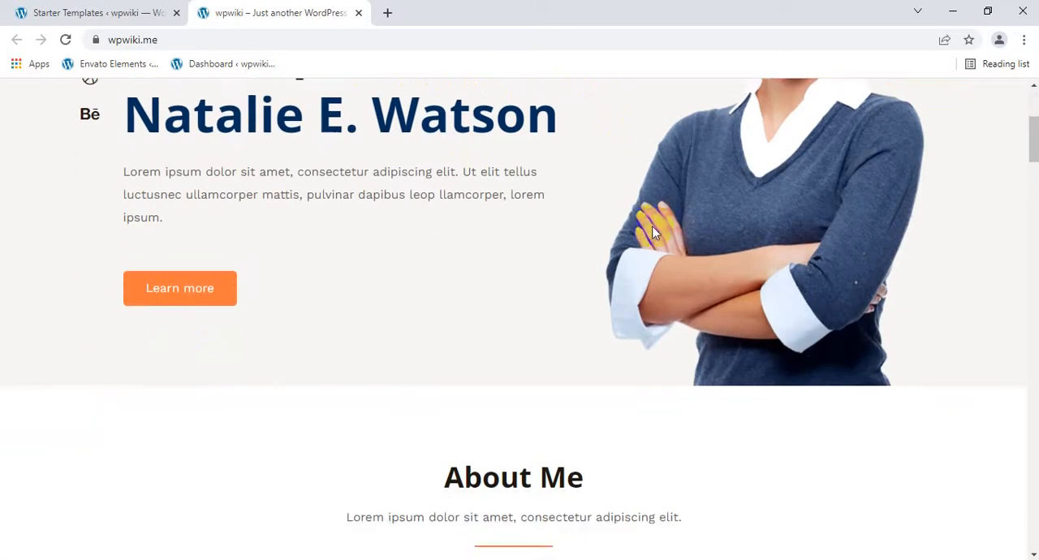
{"action": "scroll", "coordinate": [671, 272], "scroll_direction": "up", "scroll_amount": 9}
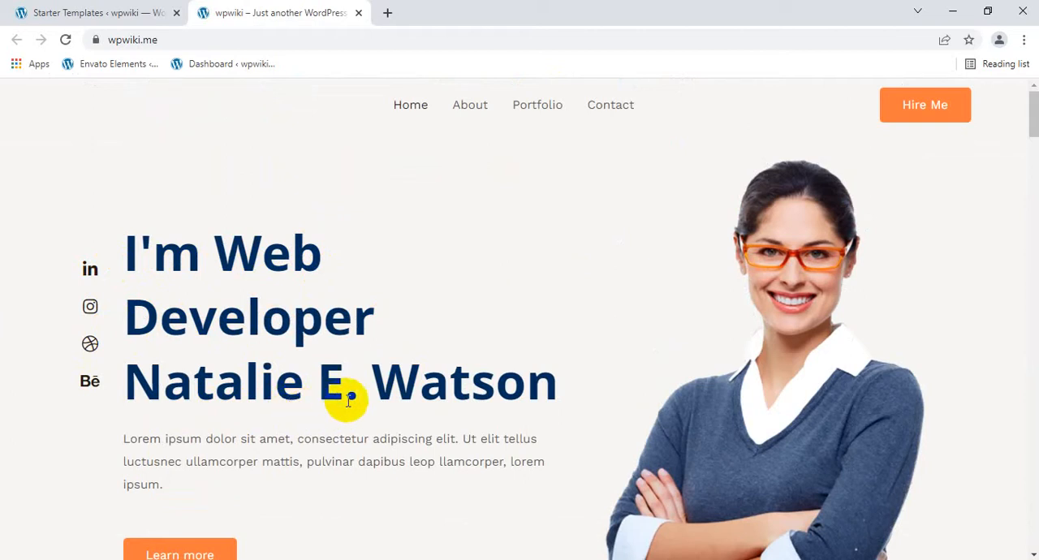
{"action": "scroll", "coordinate": [487, 377], "scroll_direction": "down", "scroll_amount": 5}
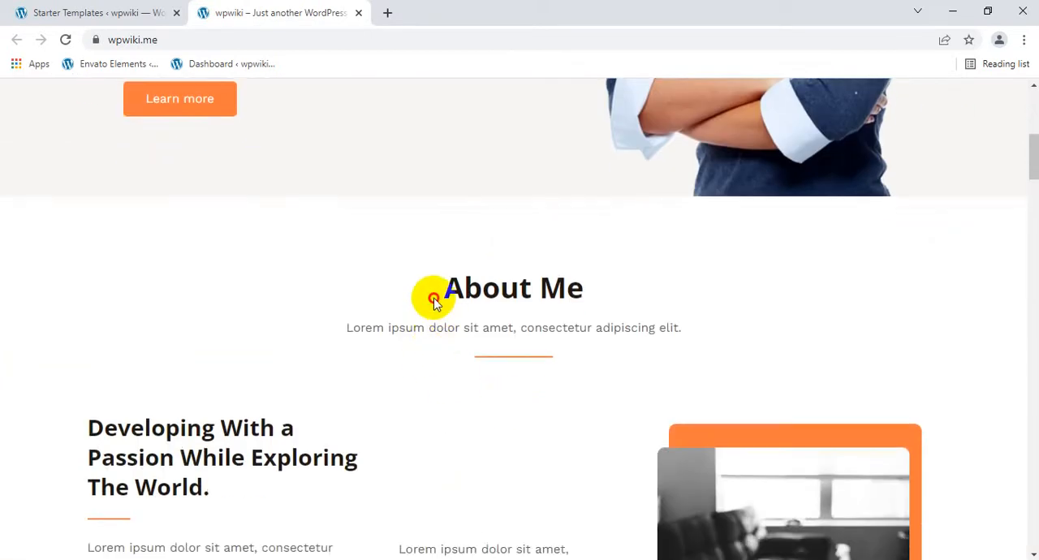
{"action": "left_click_drag", "start_coordinate": [434, 302], "coordinate": [624, 282]}
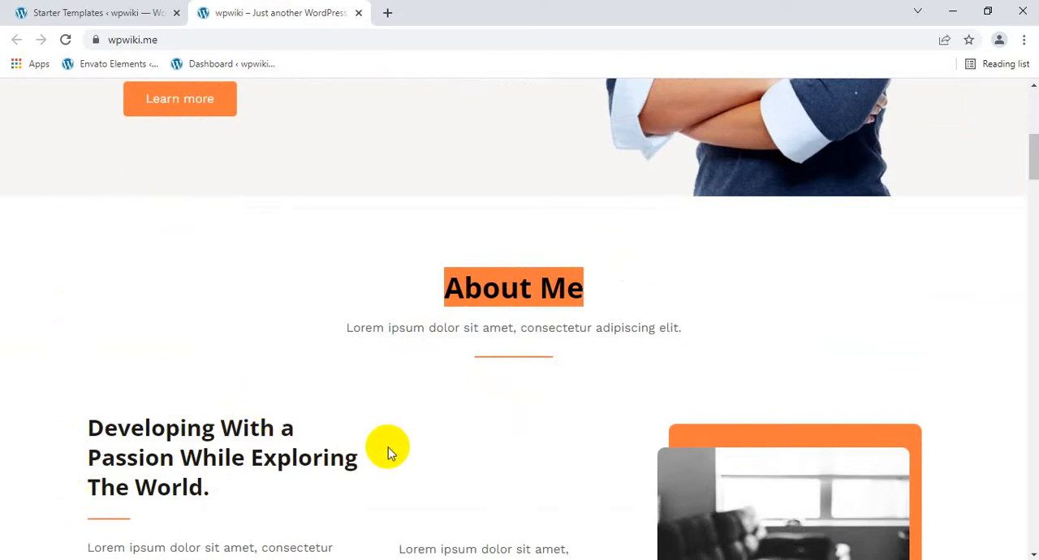
Review the home page's services, Work Experience and My Portfolio sections
{"action": "scroll", "coordinate": [388, 447], "scroll_direction": "down", "scroll_amount": 3}
{"action": "scroll", "coordinate": [422, 485], "scroll_direction": "down", "scroll_amount": 5}
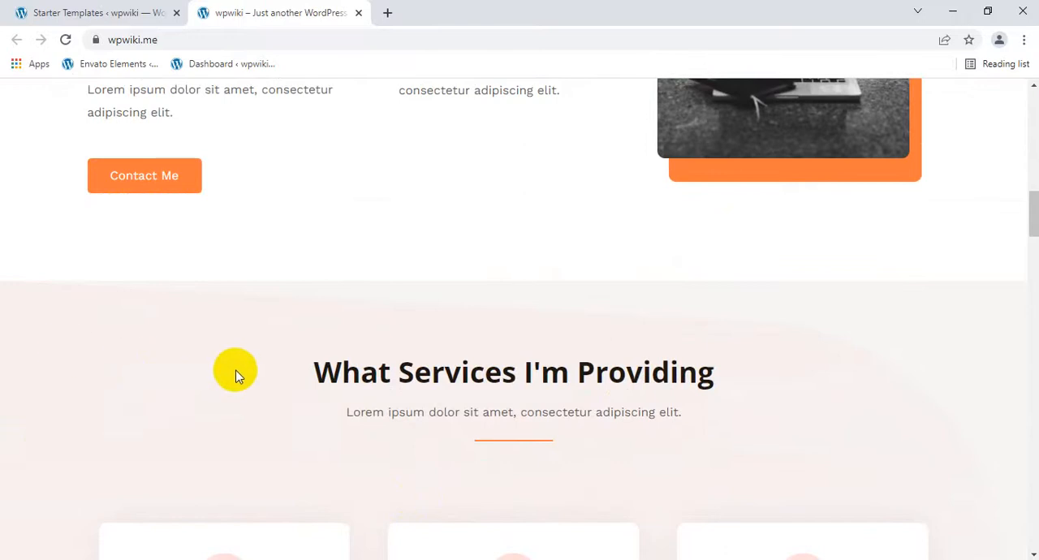
{"action": "scroll", "coordinate": [642, 453], "scroll_direction": "down", "scroll_amount": 4}
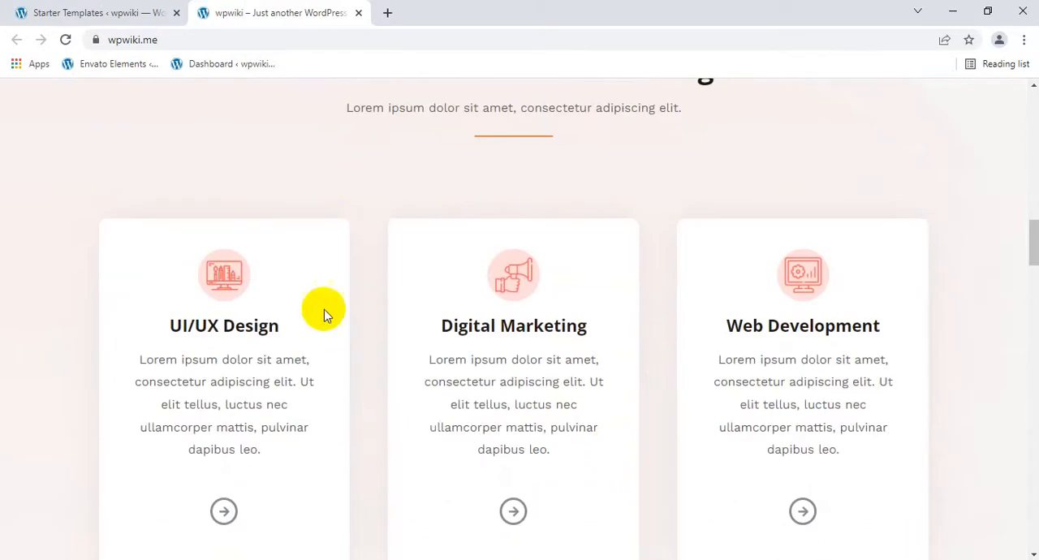
{"action": "scroll", "coordinate": [314, 381], "scroll_direction": "down", "scroll_amount": 5}
{"action": "scroll", "coordinate": [312, 385], "scroll_direction": "down", "scroll_amount": 5}
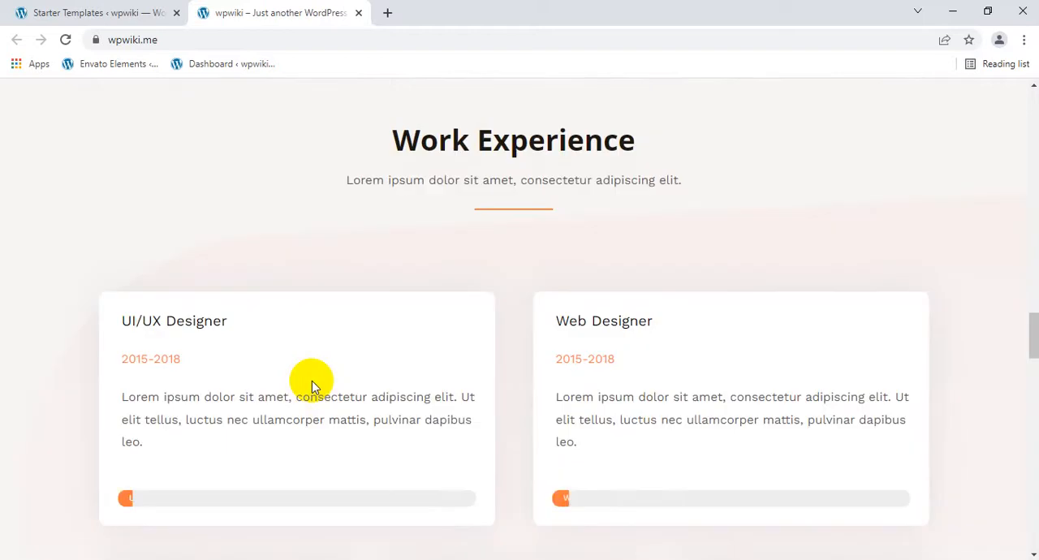
{"action": "scroll", "coordinate": [311, 381], "scroll_direction": "down", "scroll_amount": 3}
{"action": "scroll", "coordinate": [302, 379], "scroll_direction": "down", "scroll_amount": 3}
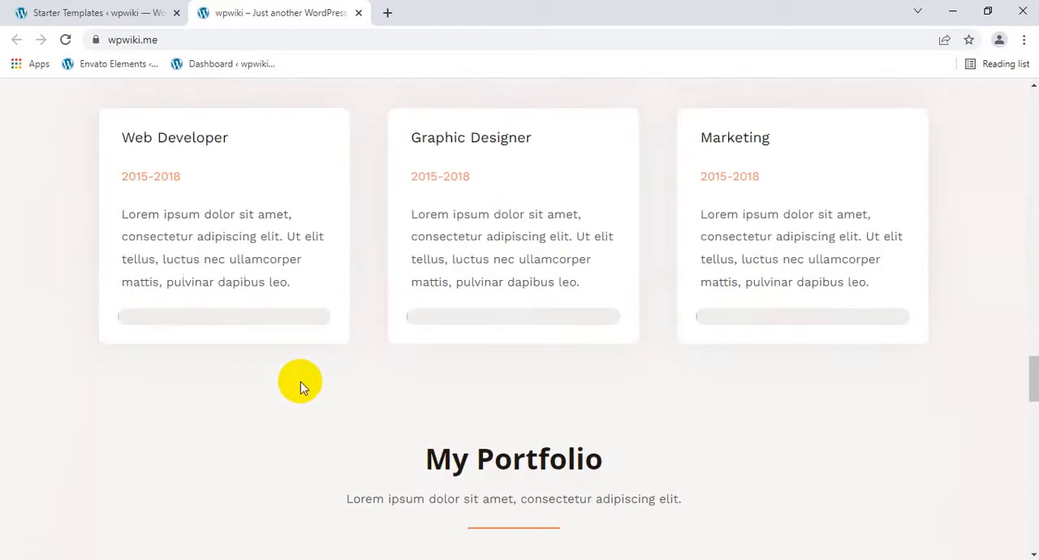
{"action": "scroll", "coordinate": [300, 390], "scroll_direction": "down", "scroll_amount": 3}
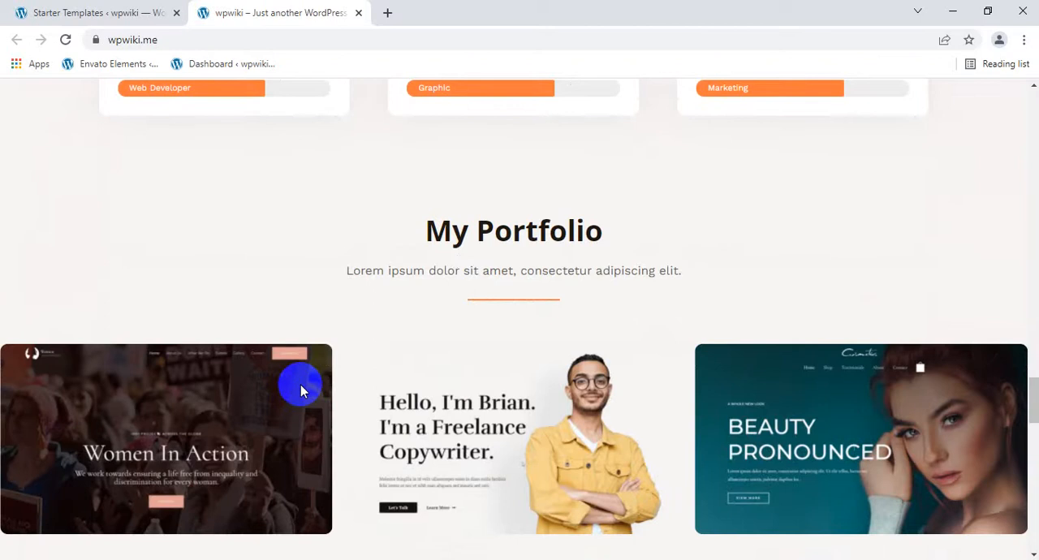
{"action": "scroll", "coordinate": [301, 384], "scroll_direction": "down", "scroll_amount": 3}
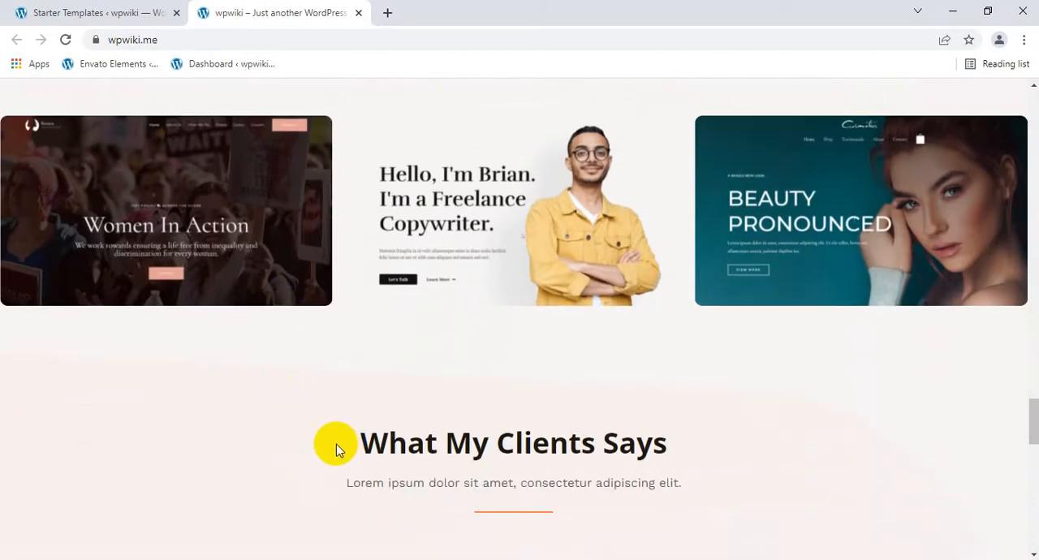
Review the home page's What My Clients Says testimonials, Stay In Touch form and footer, and return to the site navigation
{"action": "left_click_drag", "start_coordinate": [337, 450], "coordinate": [674, 419]}
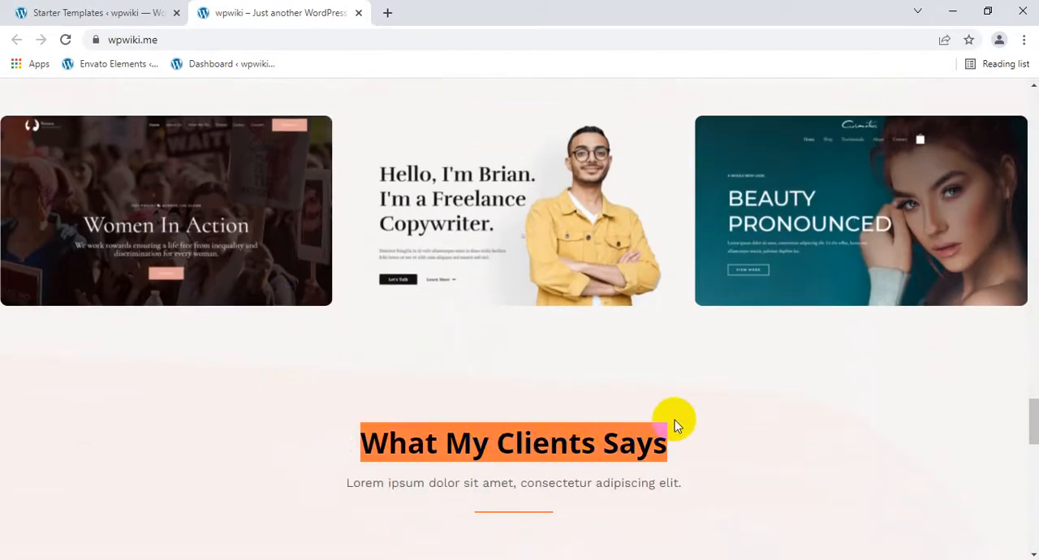
{"action": "scroll", "coordinate": [761, 373], "scroll_direction": "down", "scroll_amount": 10}
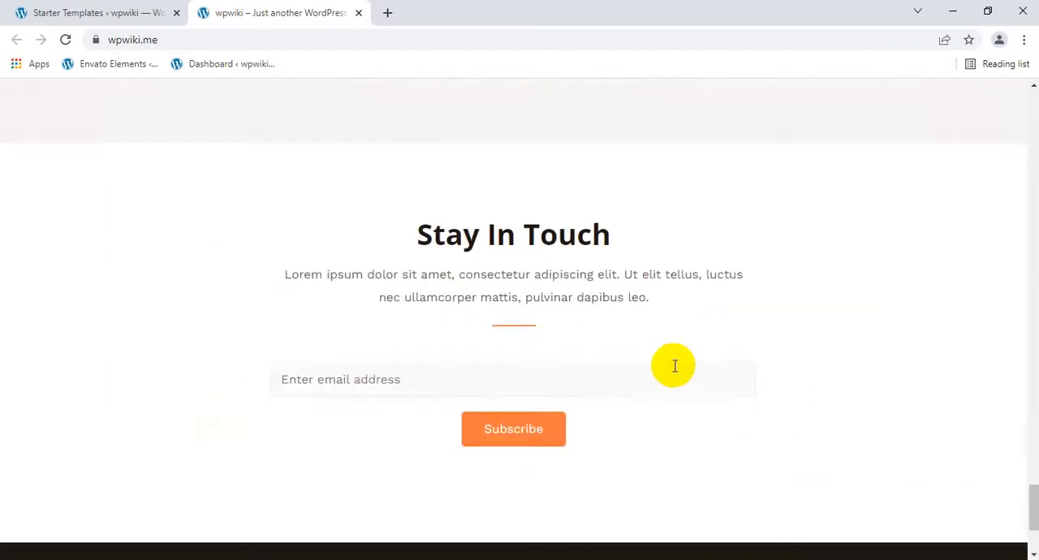
{"action": "left_click_drag", "start_coordinate": [416, 223], "coordinate": [693, 215]}
{"action": "scroll", "coordinate": [694, 215], "scroll_direction": "down", "scroll_amount": 2}
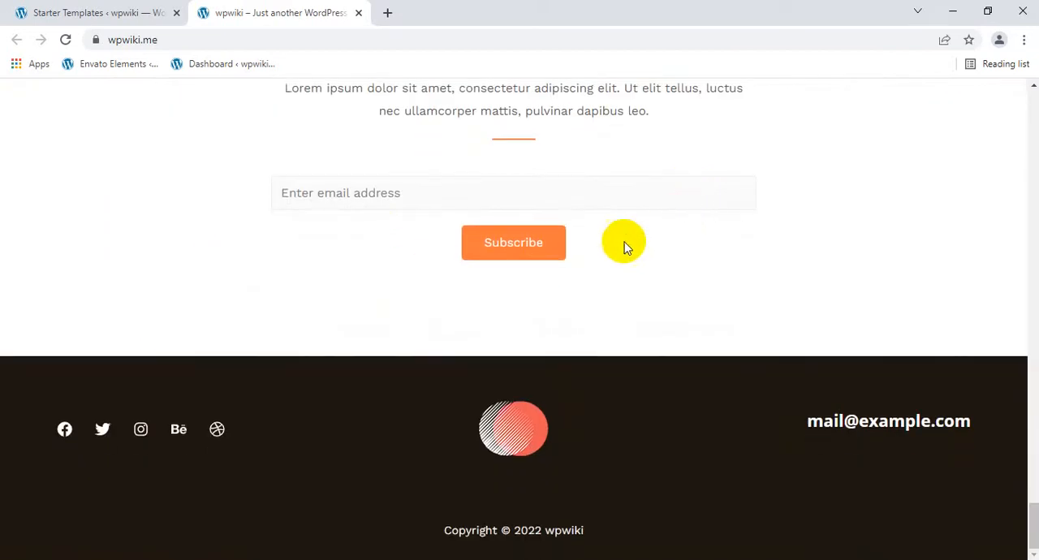
{"action": "scroll", "coordinate": [224, 293], "scroll_direction": "up", "scroll_amount": 1}
{"action": "scroll", "coordinate": [246, 154], "scroll_direction": "up", "scroll_amount": 15}
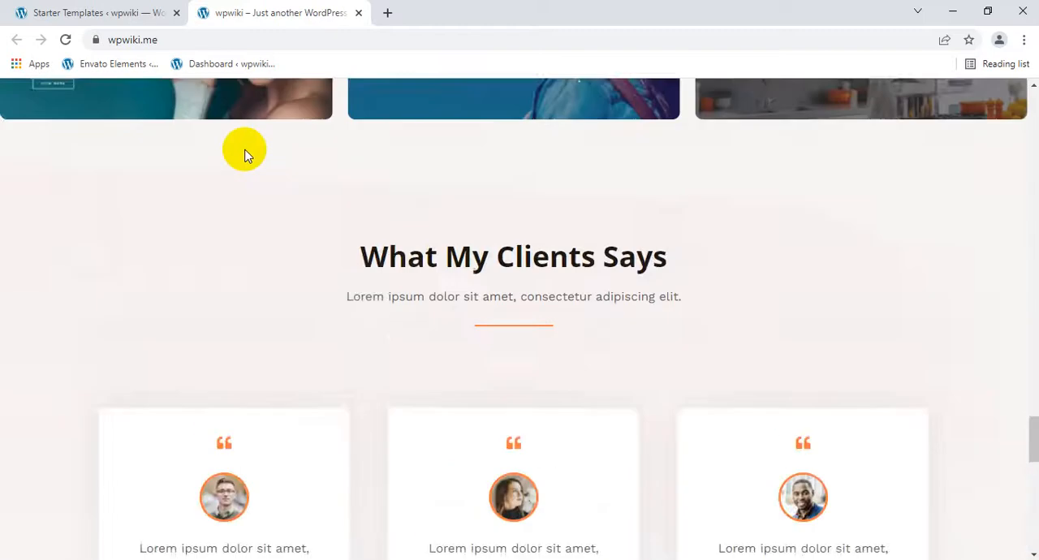
{"action": "scroll", "coordinate": [246, 154], "scroll_direction": "up", "scroll_amount": 15}
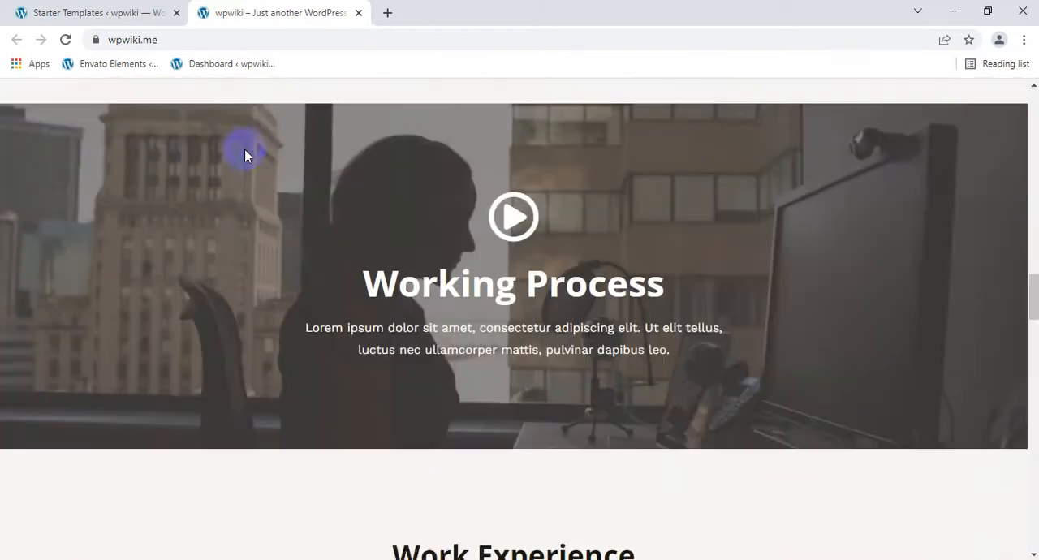
{"action": "scroll", "coordinate": [239, 146], "scroll_direction": "up", "scroll_amount": 10}
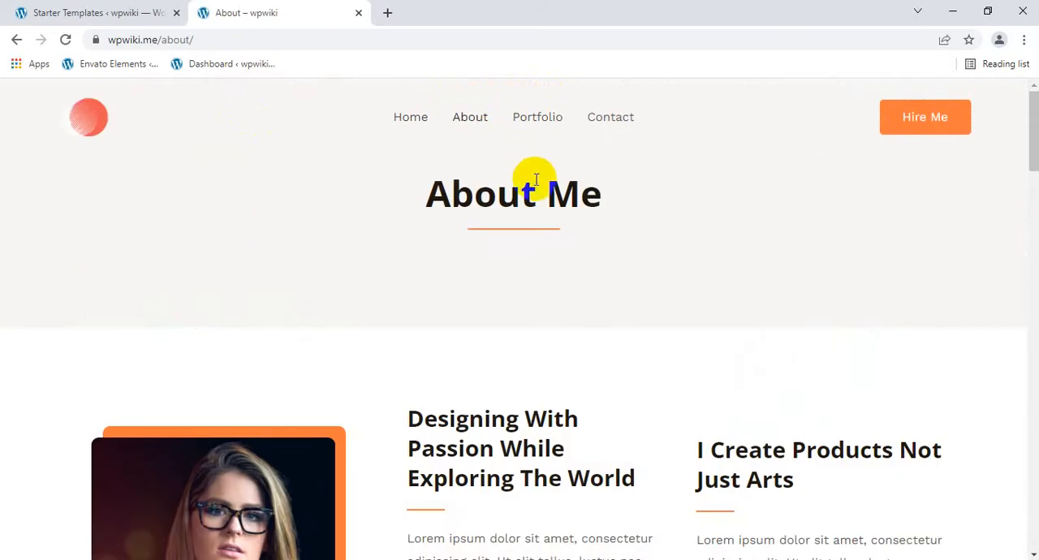
Examine the About page's content, client testimonials and Stay In Touch section, and return to its About Me heading
{"action": "scroll", "coordinate": [548, 378], "scroll_direction": "down", "scroll_amount": 4}
{"action": "scroll", "coordinate": [547, 380], "scroll_direction": "down", "scroll_amount": 15}
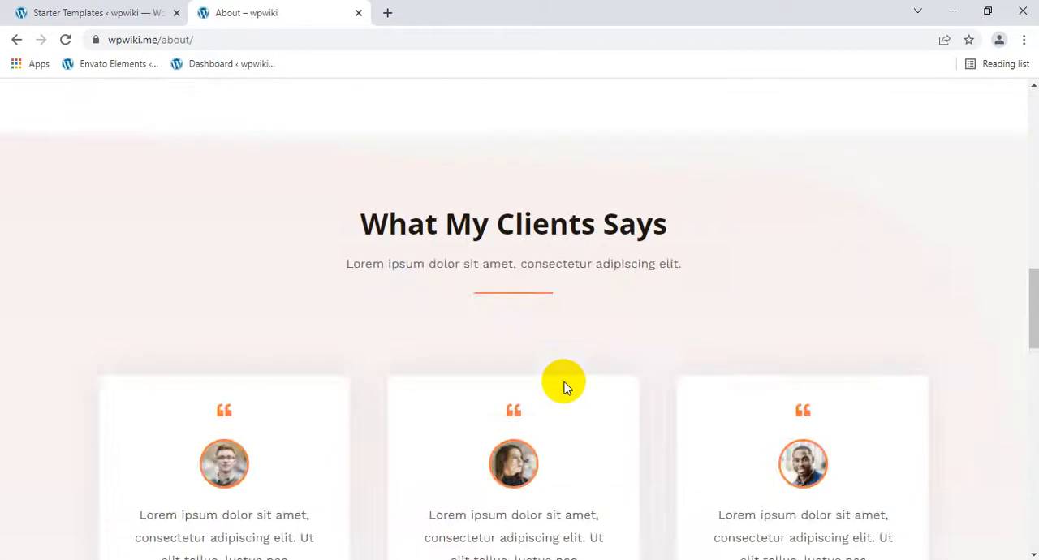
{"action": "scroll", "coordinate": [576, 388], "scroll_direction": "down", "scroll_amount": 5}
{"action": "scroll", "coordinate": [577, 385], "scroll_direction": "up", "scroll_amount": 6}
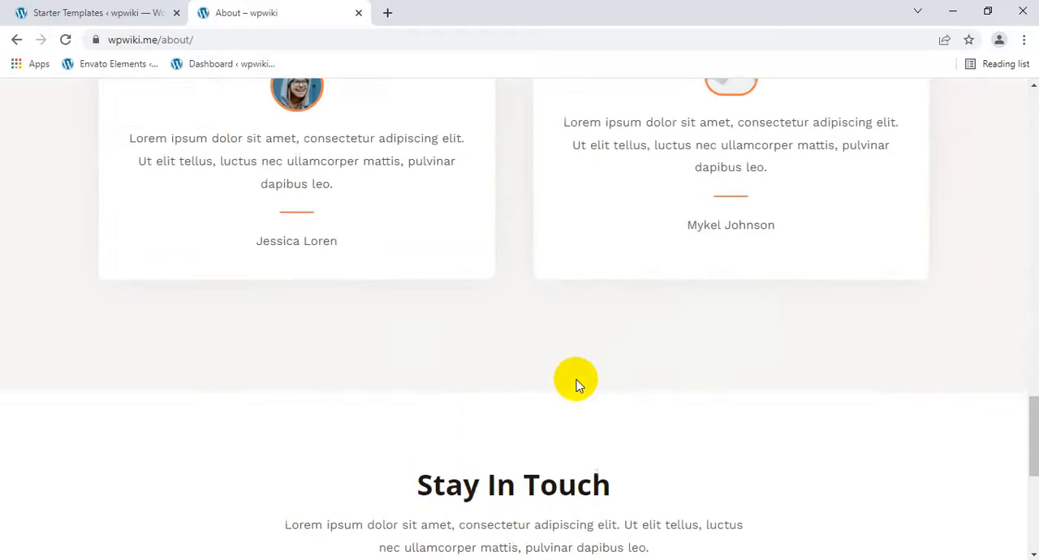
{"action": "scroll", "coordinate": [577, 383], "scroll_direction": "down", "scroll_amount": 2}
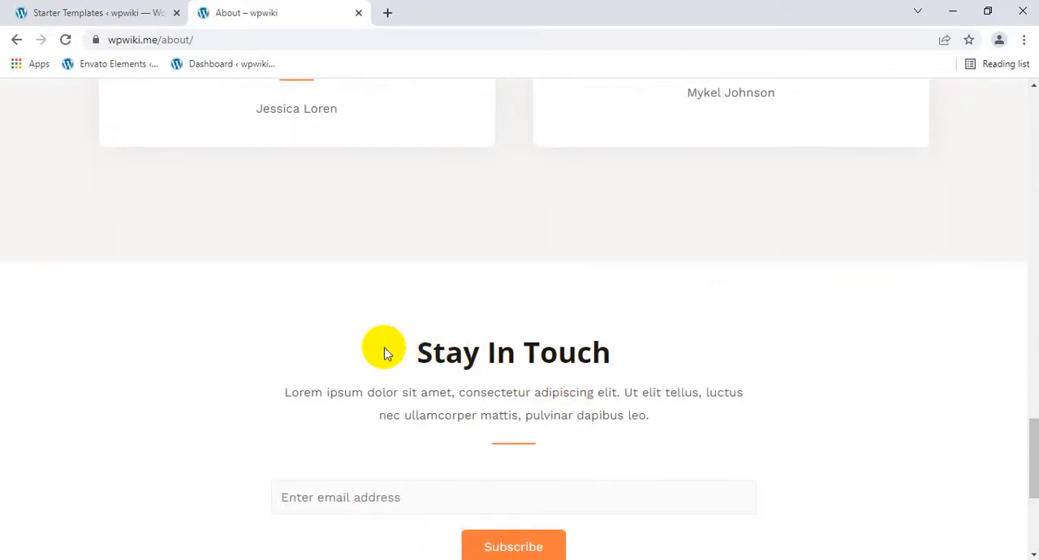
{"action": "left_click_drag", "start_coordinate": [385, 347], "coordinate": [772, 389]}
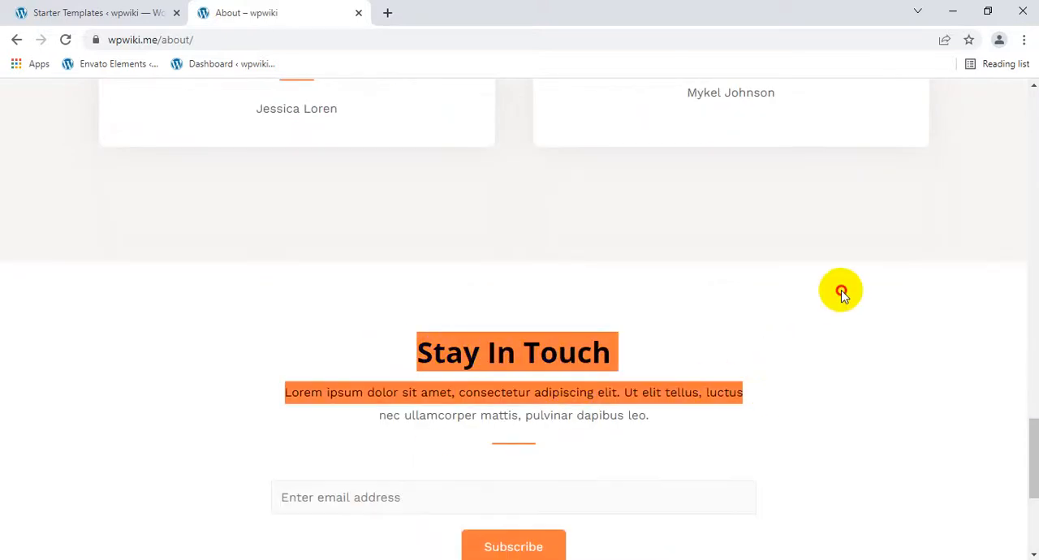
{"action": "left_click", "coordinate": [841, 294]}
{"action": "scroll", "coordinate": [823, 318], "scroll_direction": "down", "scroll_amount": 3}
{"action": "scroll", "coordinate": [783, 320], "scroll_direction": "up", "scroll_amount": 20}
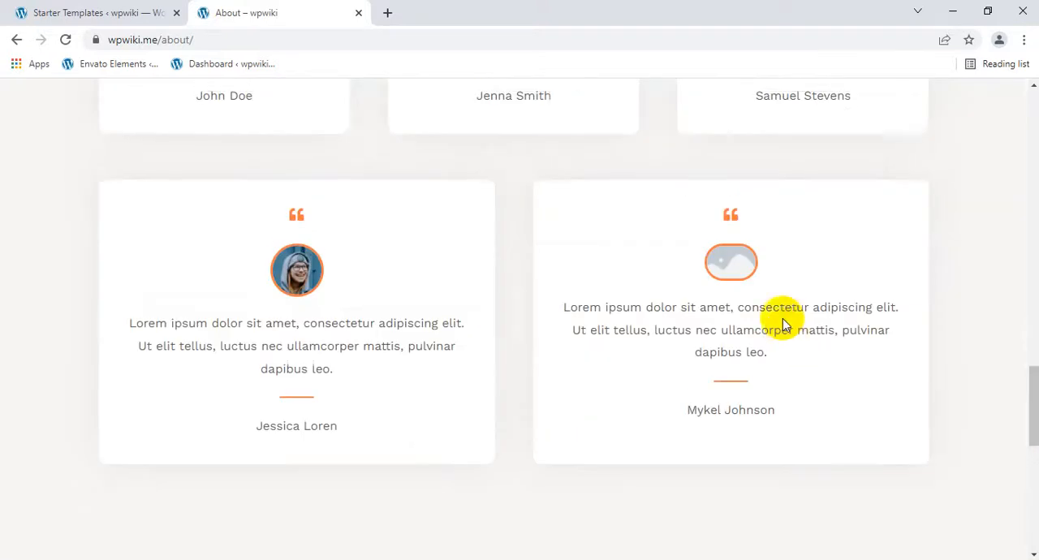
{"action": "scroll", "coordinate": [775, 323], "scroll_direction": "up", "scroll_amount": 3}
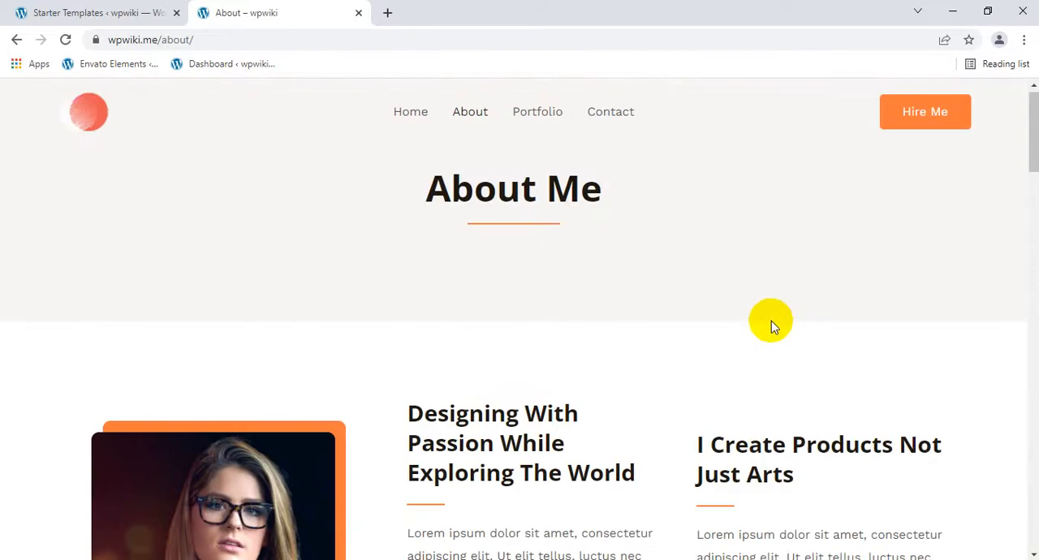